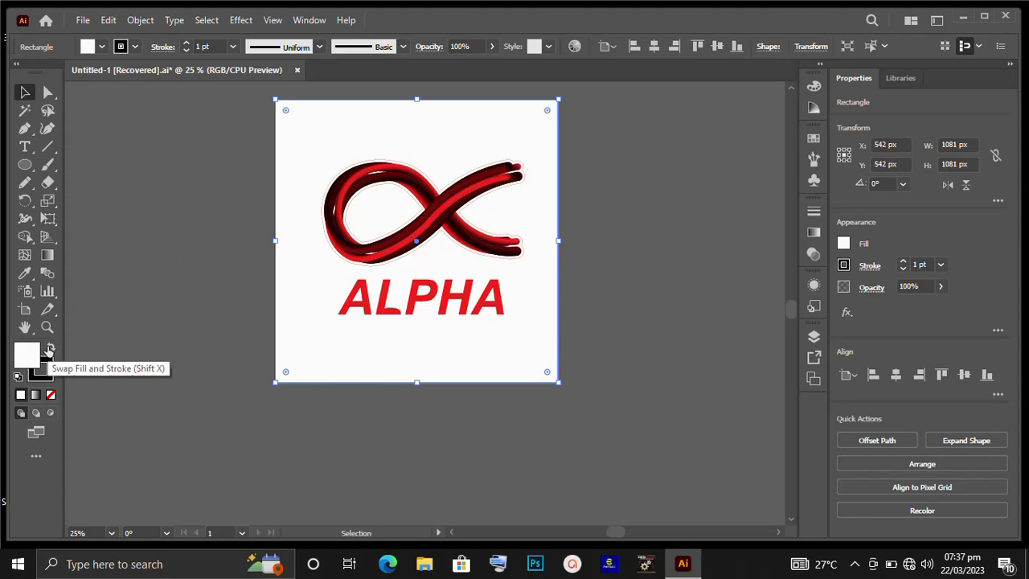
# Preview the logo on a black background by swapping the rectangle's fill and stroke, and swap them back.
pyautogui.click(49, 349)
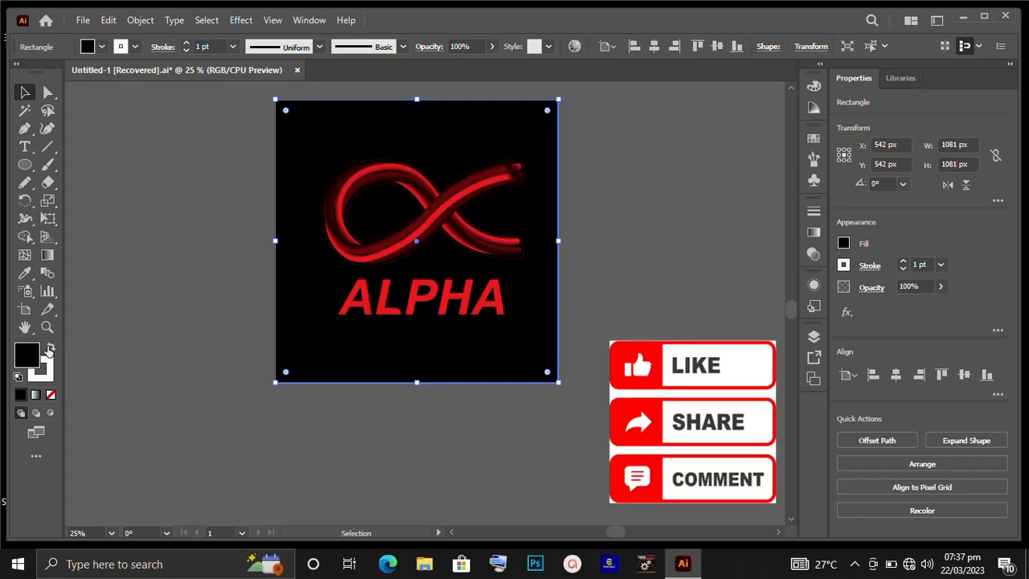
pyautogui.click(49, 350)
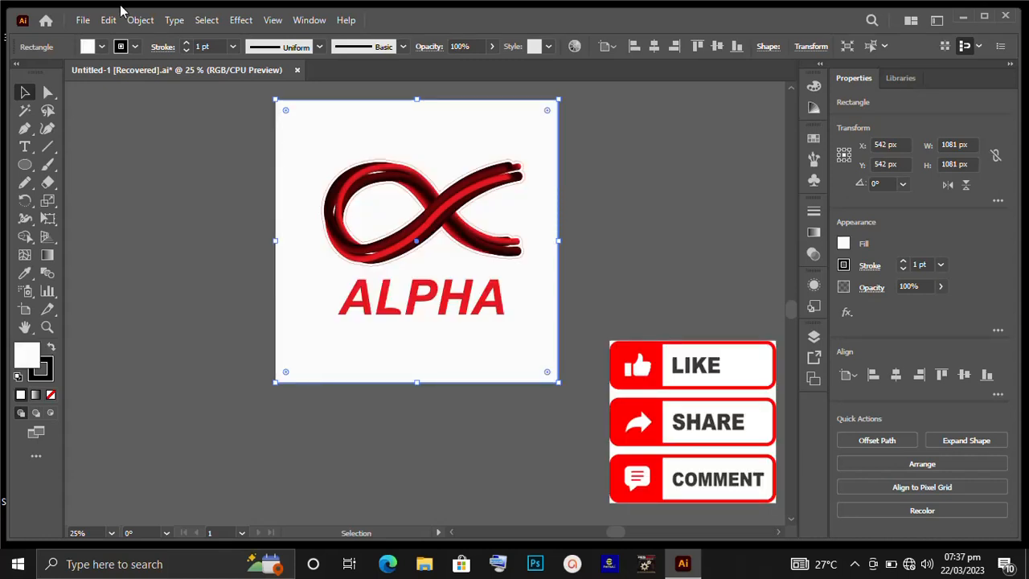
# Create a new 1080 × 1080 px document in RGB Color with Screen (72 ppi) raster effects.
pyautogui.click(84, 21)
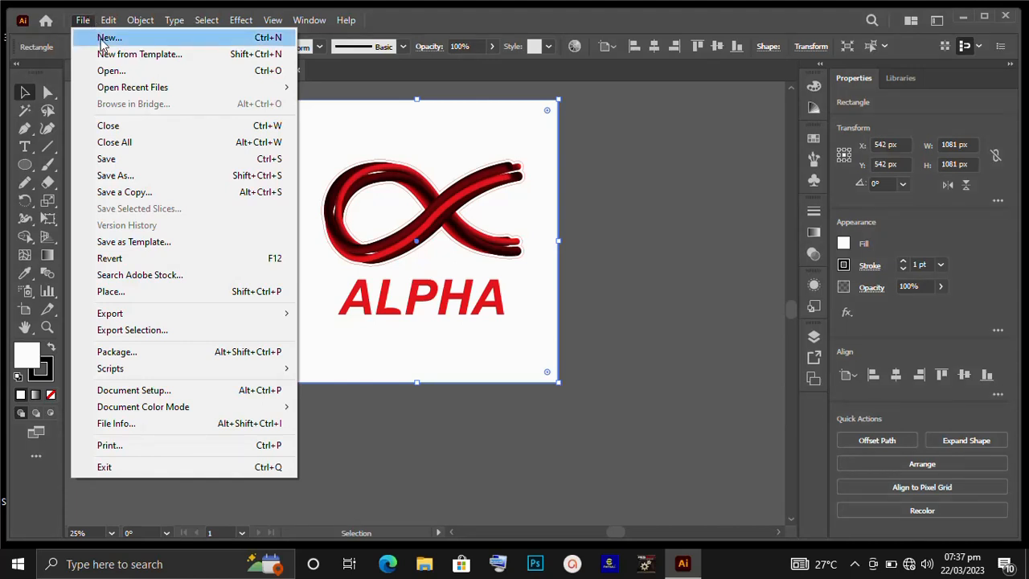
pyautogui.click(107, 38)
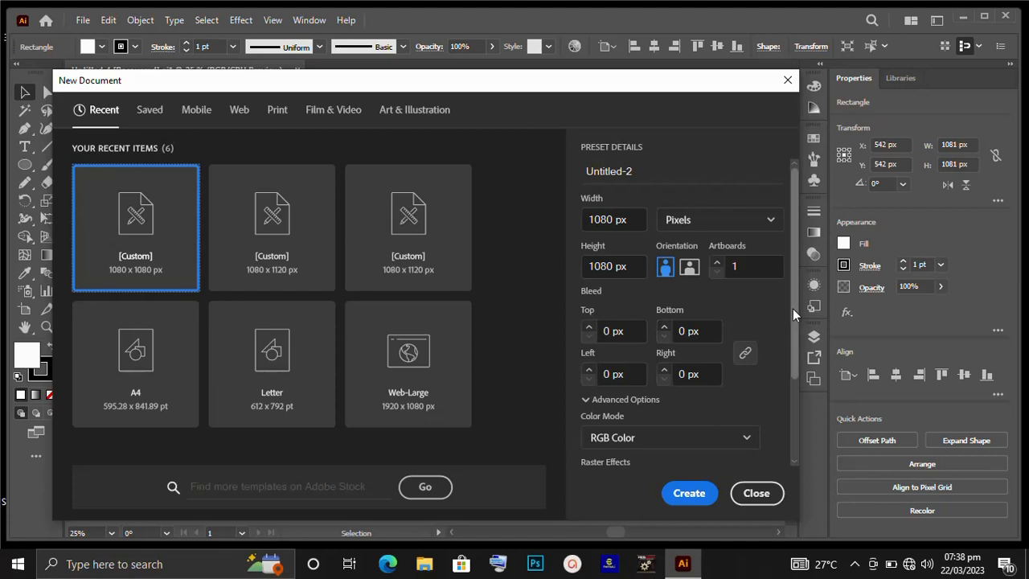
pyautogui.moveTo(793, 309); pyautogui.dragTo(789, 404)
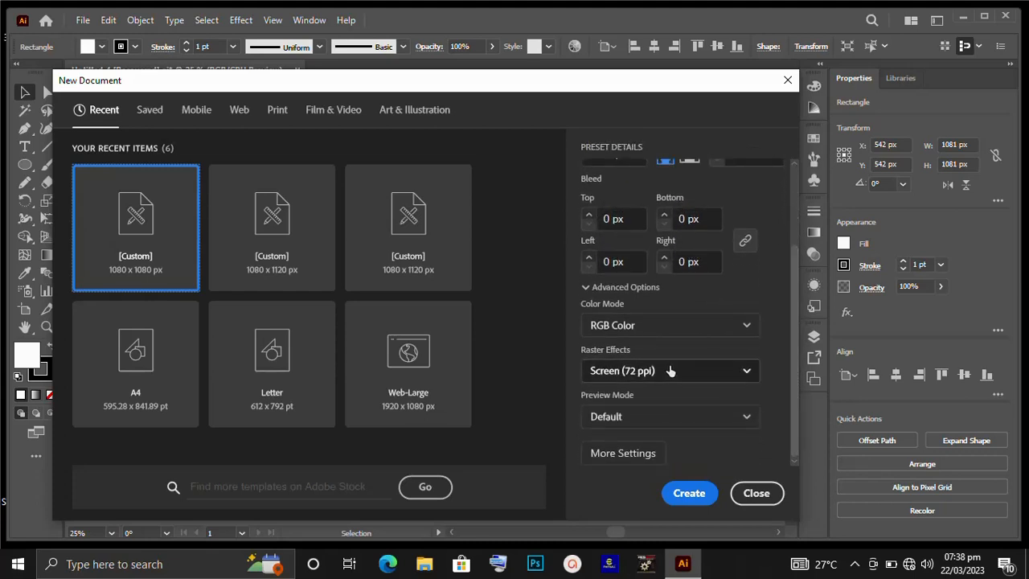
pyautogui.click(689, 492)
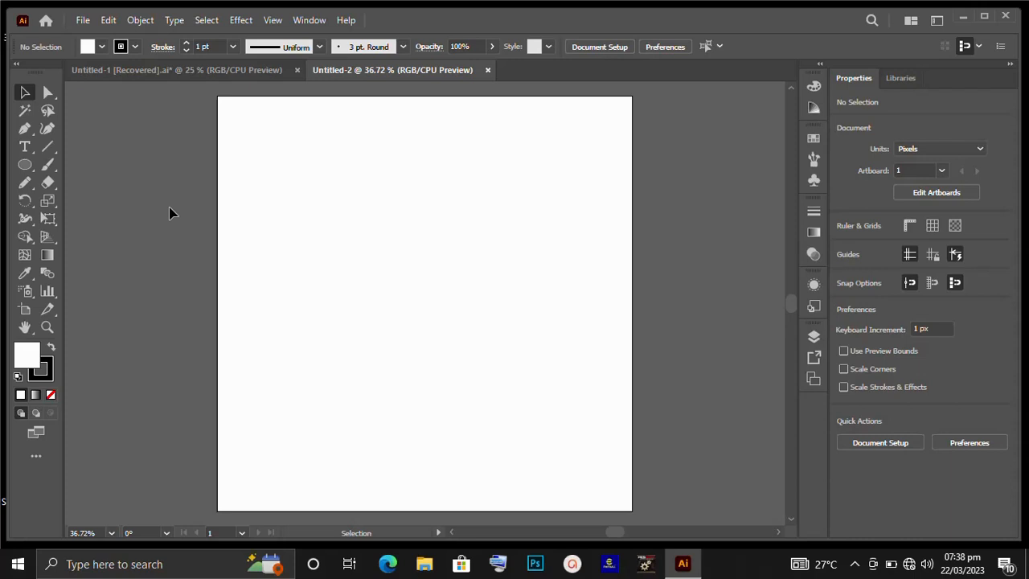
# Draw a freehand alpha-shaped loop about 484 × 195 px in the artboard's upper half with the Pencil tool.
pyautogui.click(26, 184)
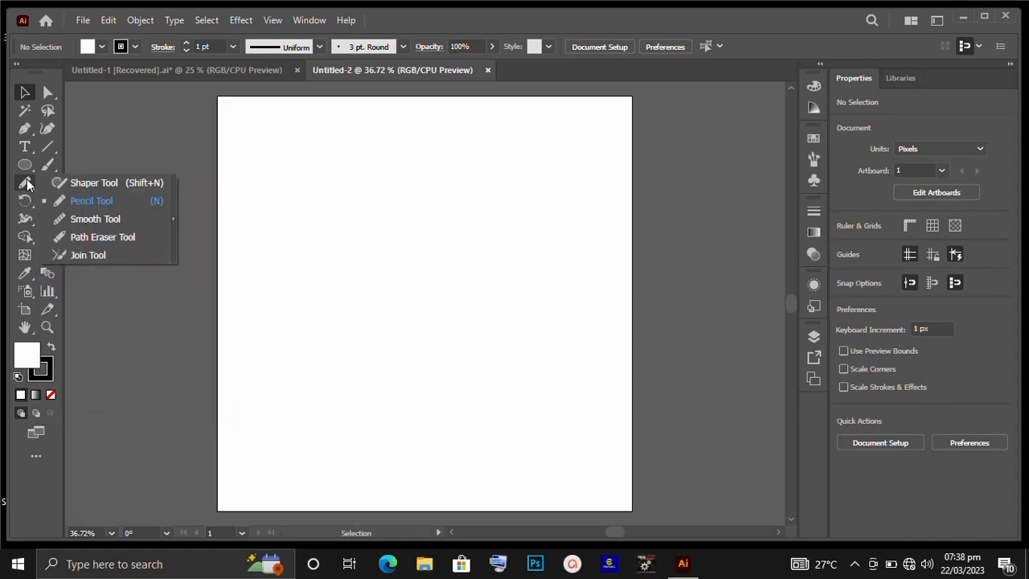
pyautogui.click(80, 202)
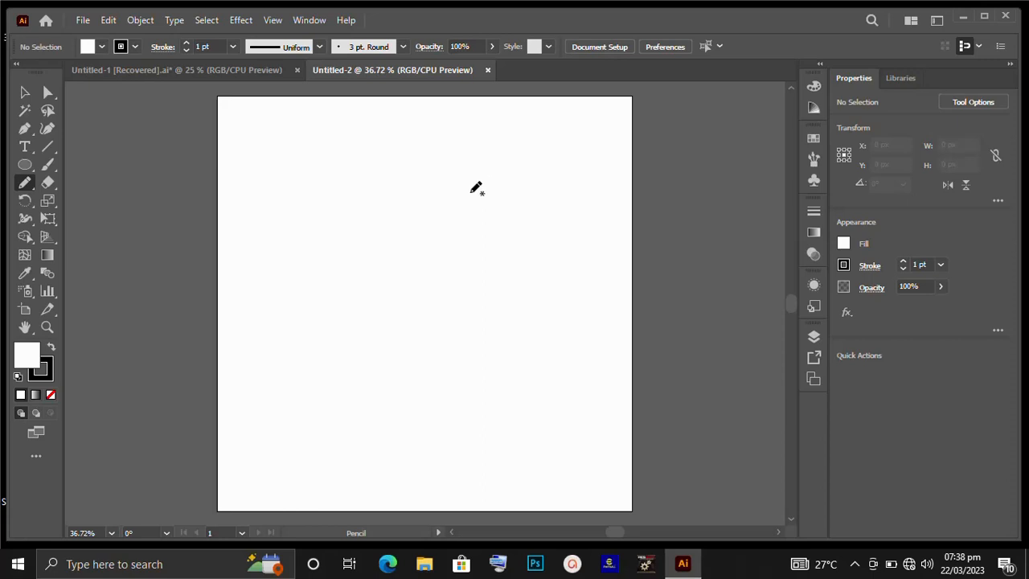
pyautogui.moveTo(475, 186)
pyautogui.mouseDown()
pyautogui.moveTo(453, 219)
pyautogui.moveTo(372, 248)
pyautogui.moveTo(329, 238)
pyautogui.moveTo(324, 206)
pyautogui.moveTo(349, 178)
pyautogui.moveTo(381, 182)
pyautogui.moveTo(436, 227)
pyautogui.moveTo(508, 241)
pyautogui.mouseUp()
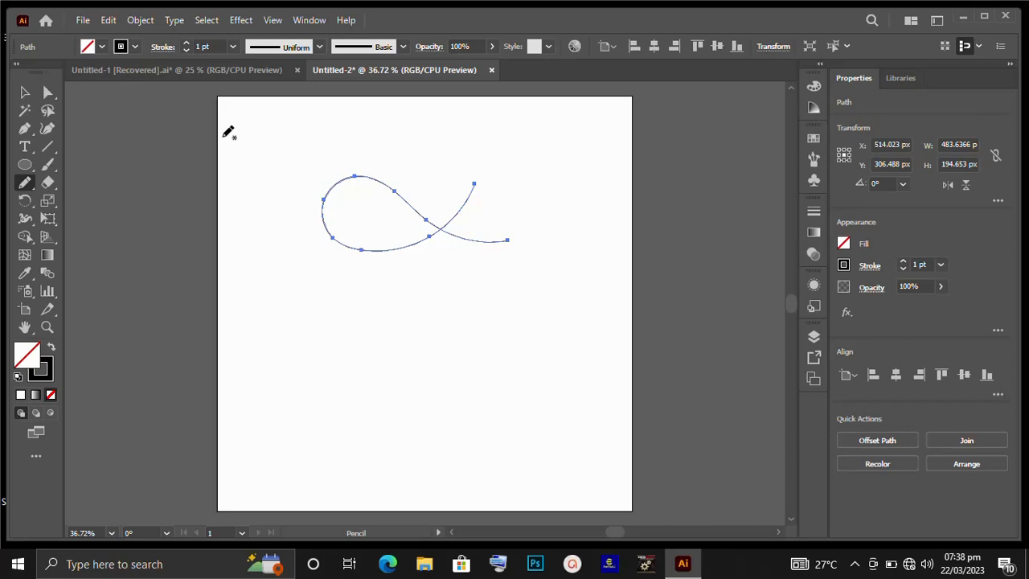
# Draw a circle about 58 px in diameter below the loop's left side with the Ellipse tool.
pyautogui.click(25, 165)
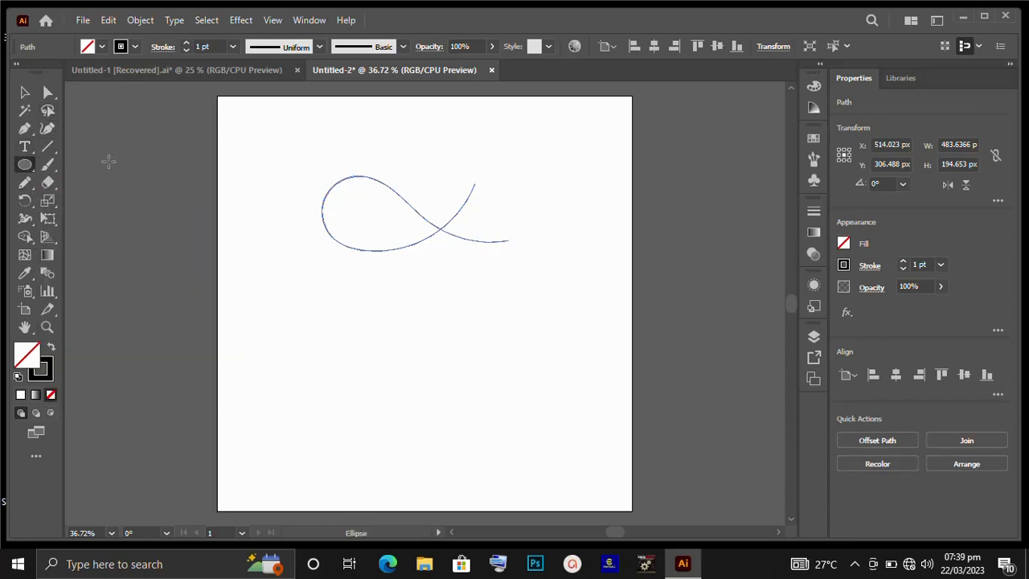
pyautogui.click(25, 165)
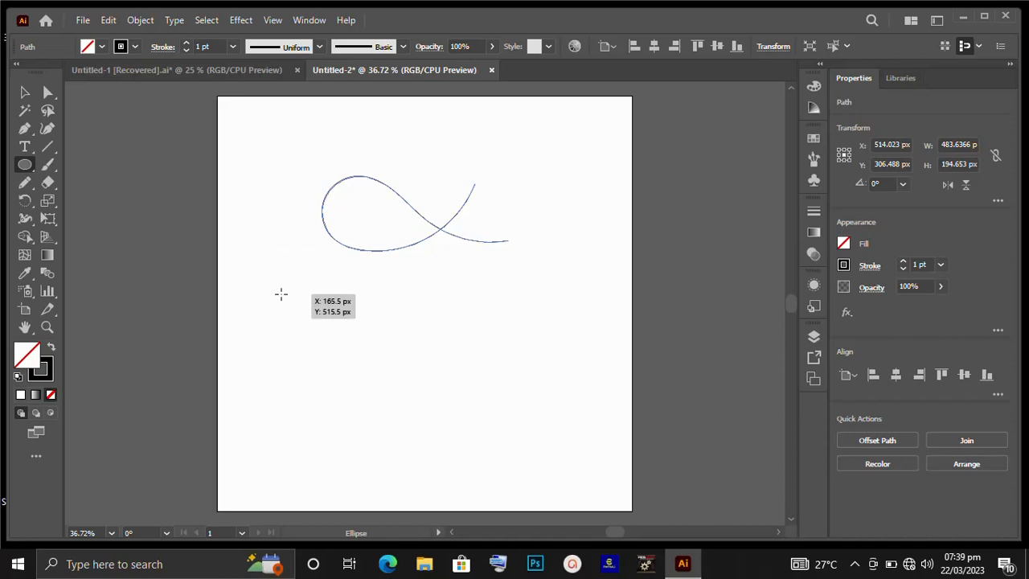
pyautogui.moveTo(281, 294); pyautogui.dragTo(301, 317)
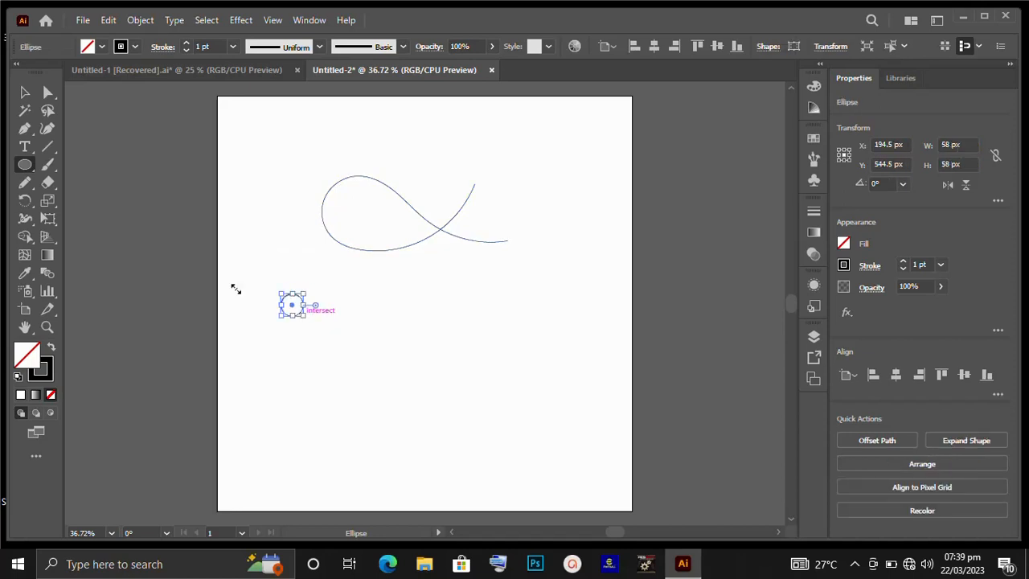
pyautogui.click(24, 93)
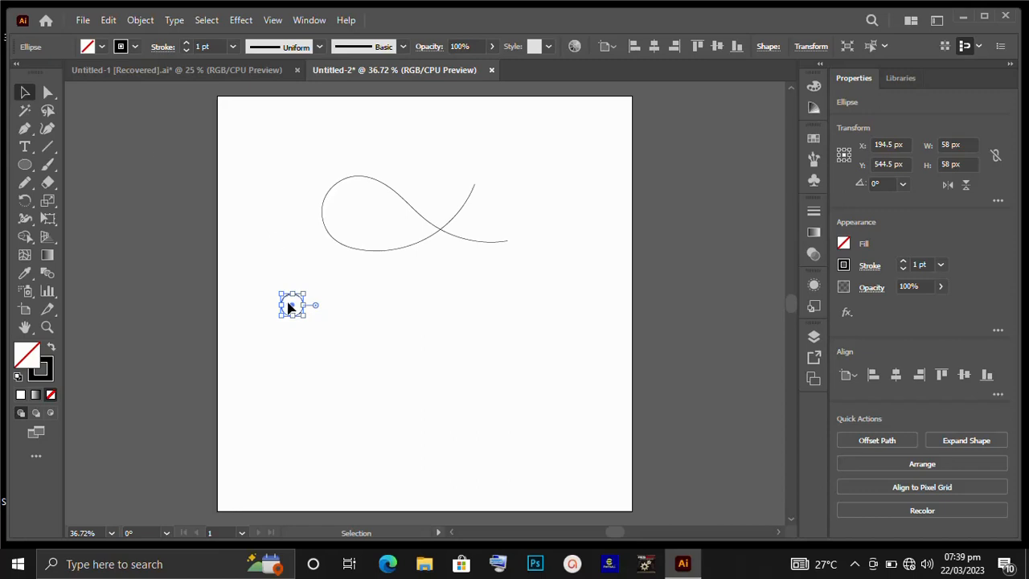
pyautogui.moveTo(292, 308); pyautogui.dragTo(294, 309)
pyautogui.click(292, 308)
pyautogui.rightClick(294, 306)
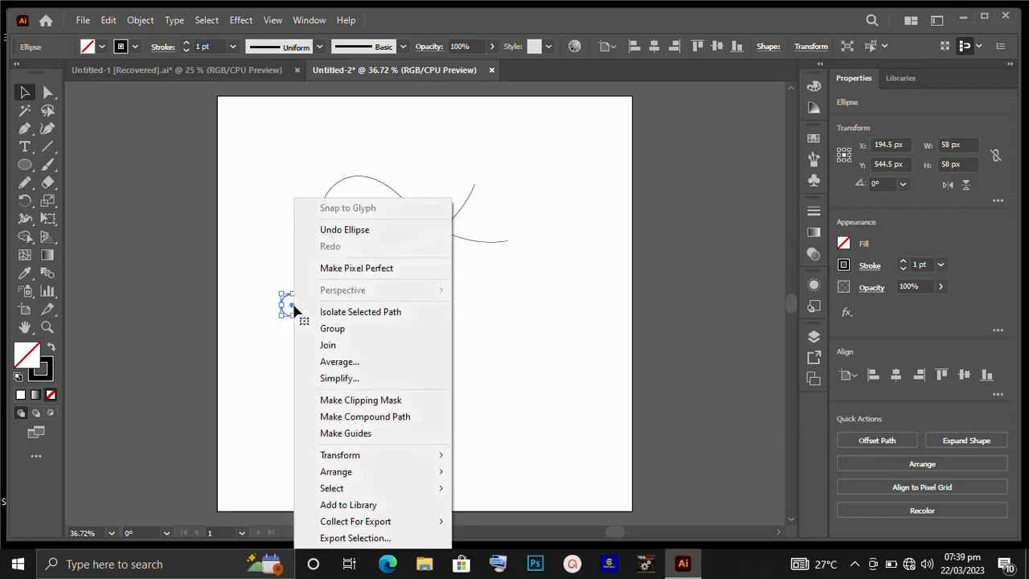
pyautogui.click(290, 311)
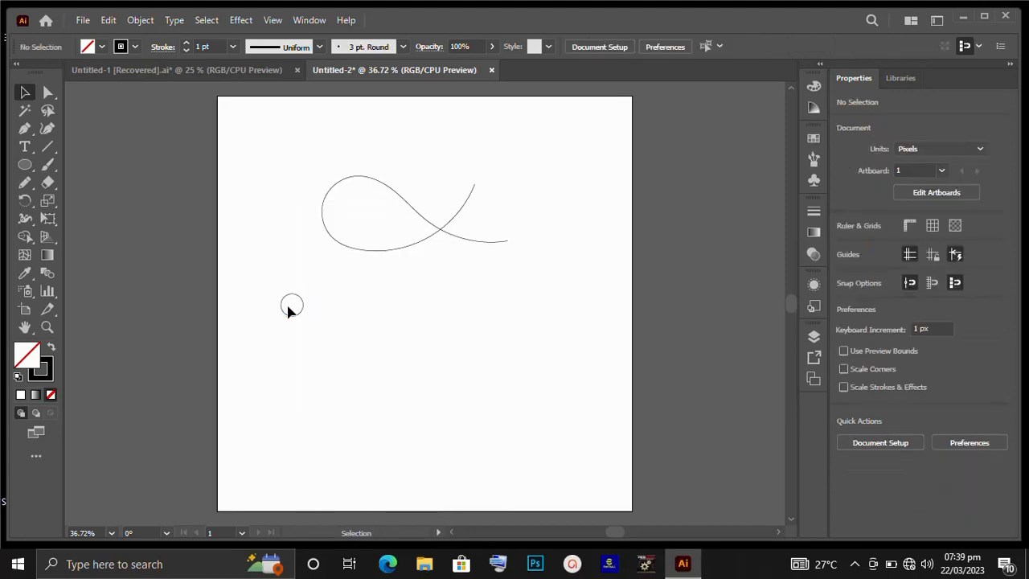
pyautogui.click(299, 315)
pyautogui.rightClick(295, 311)
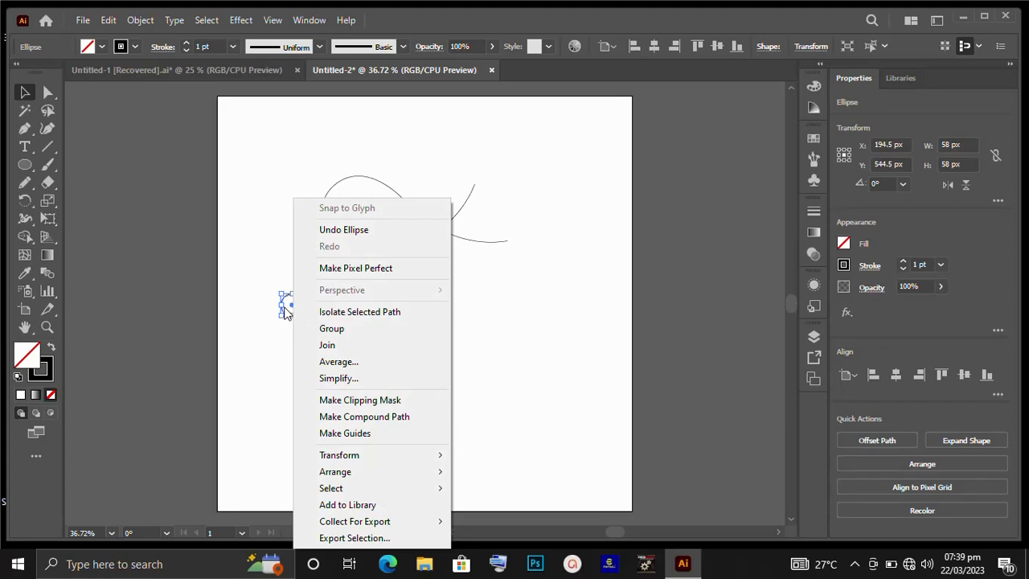
pyautogui.click(286, 312)
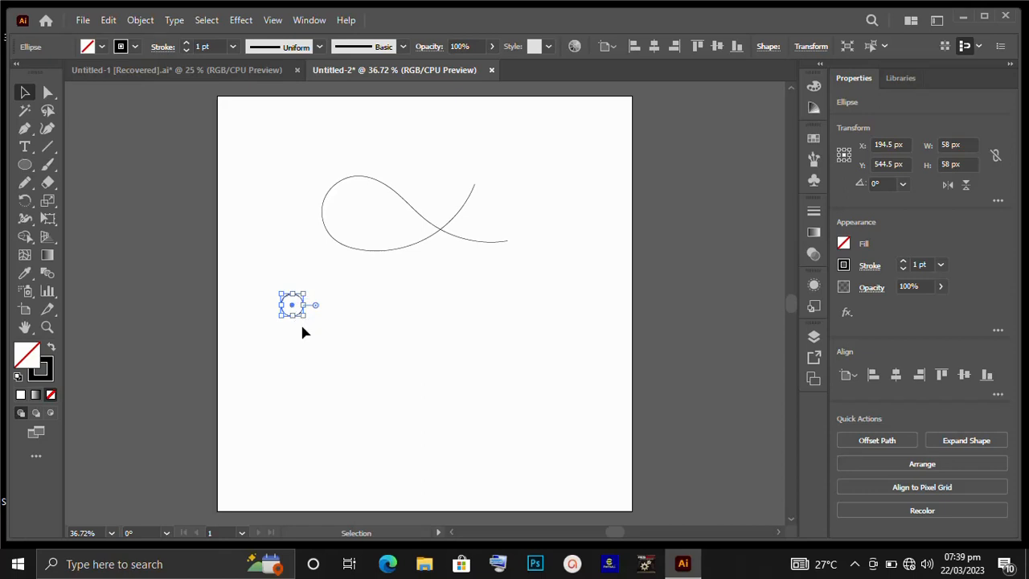
# Paste a copy of the circle and place it diagonally below and to the right of the original.
pyautogui.hotkey('ctrl', 'c')
pyautogui.hotkey('ctrl', 'v')
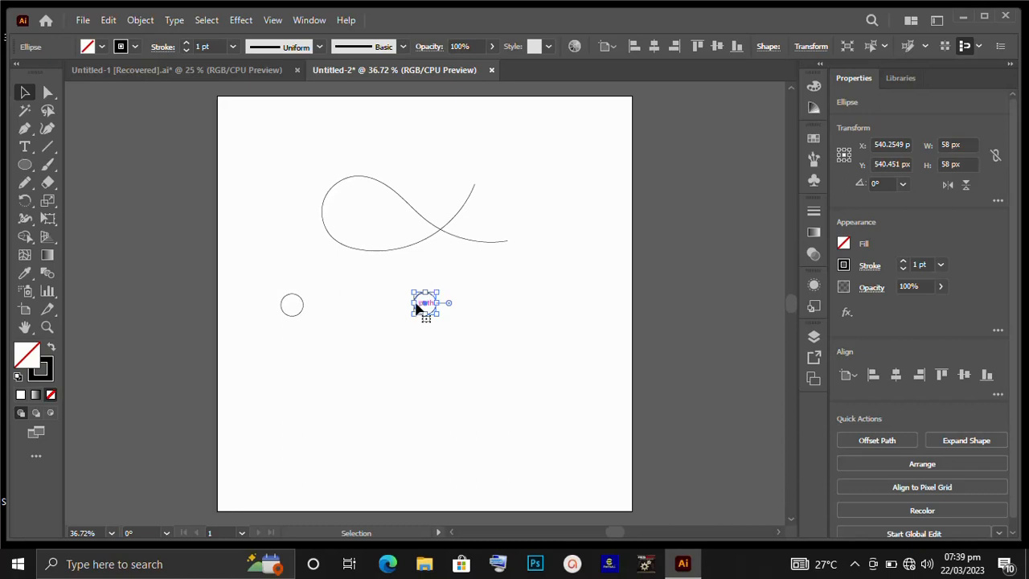
pyautogui.moveTo(423, 308); pyautogui.dragTo(320, 319)
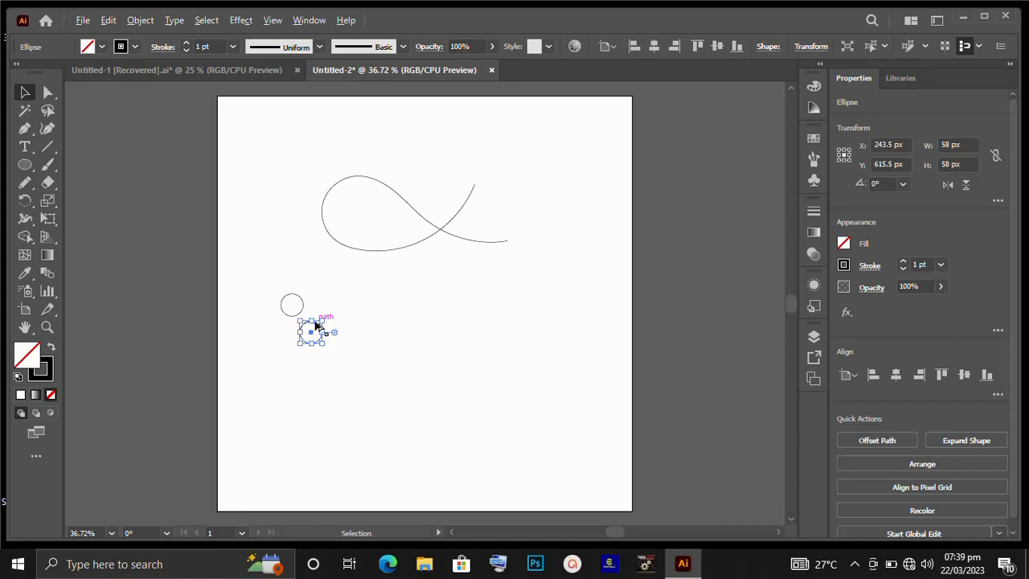
# Add two smaller circle copies about 44 px in diameter, one beside each large circle, forming a staggered cluster of four.
pyautogui.moveTo(316, 326); pyautogui.dragTo(337, 296)
pyautogui.press('Left')
pyautogui.press('Left')
pyautogui.press('Left')
pyautogui.press('Left')
pyautogui.press('Left')
pyautogui.press('Left')
pyautogui.press('Left')
pyautogui.press('Left')
pyautogui.press('Left')
pyautogui.press('Left')
pyautogui.press('Left')
pyautogui.press('Left')
pyautogui.press('Left')
pyautogui.press('Left')
pyautogui.press('Left')
pyautogui.press('Left')
pyautogui.press('Left')
pyautogui.press('Left')
pyautogui.moveTo(329, 305); pyautogui.dragTo(292, 330)
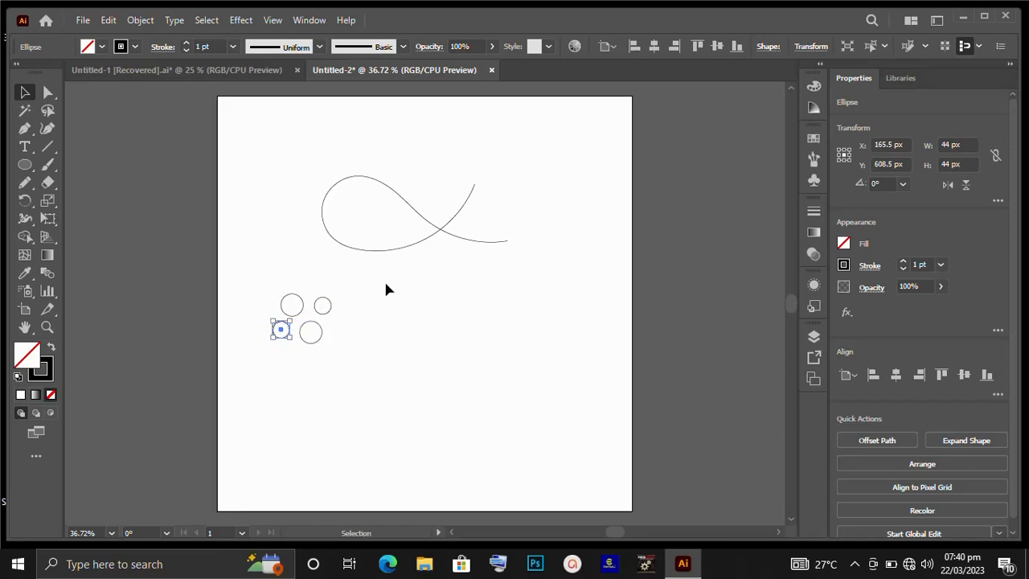
# Combine the four circles into one compound path.
pyautogui.click(257, 277)
pyautogui.moveTo(257, 281); pyautogui.dragTo(343, 353)
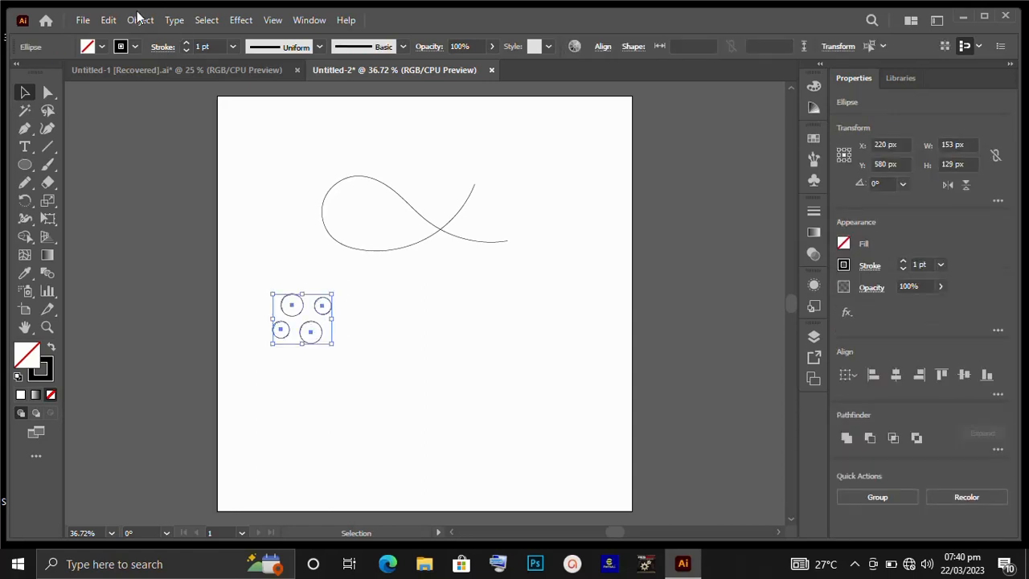
pyautogui.click(140, 20)
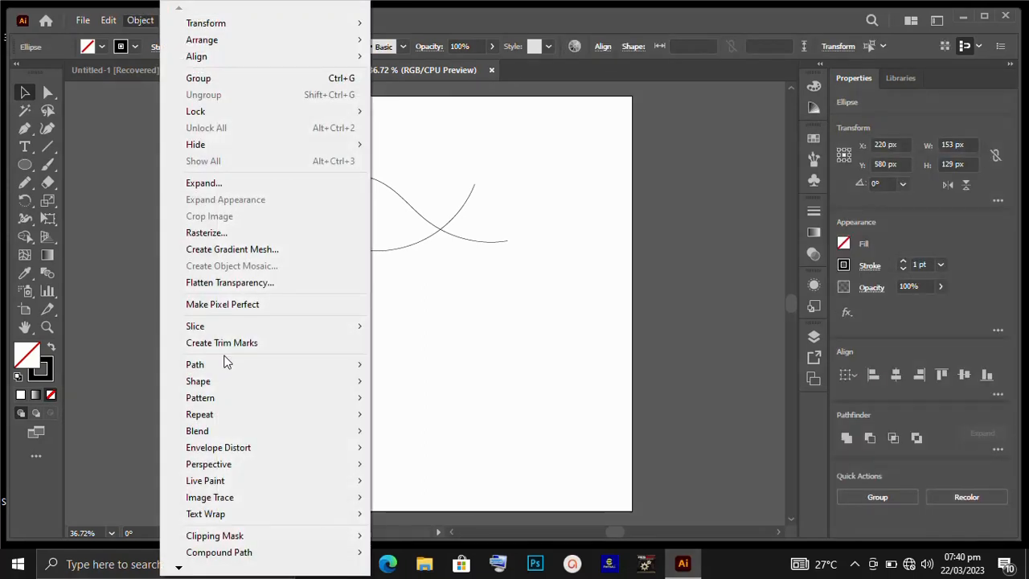
pyautogui.moveTo(257, 552)
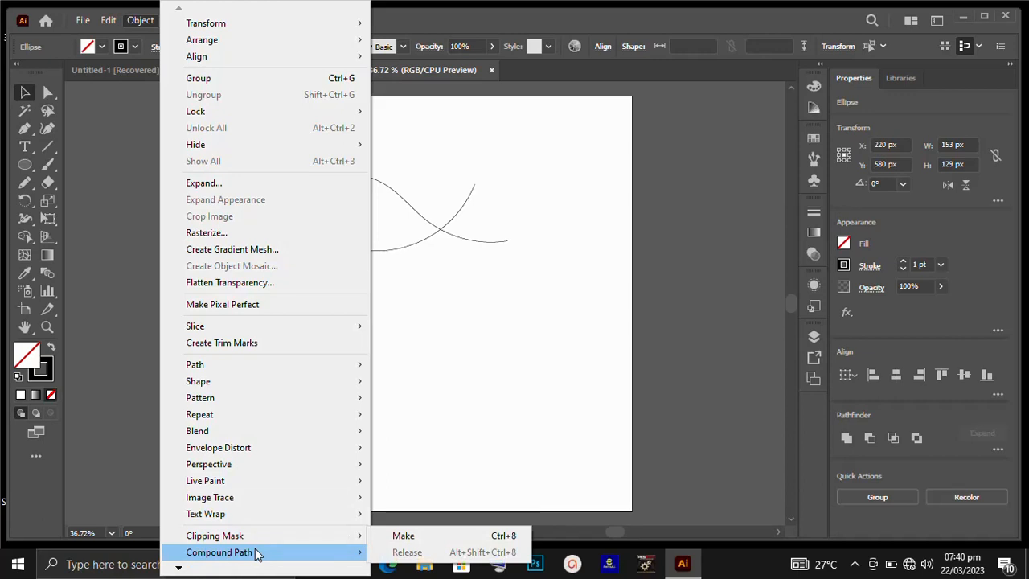
pyautogui.click(452, 537)
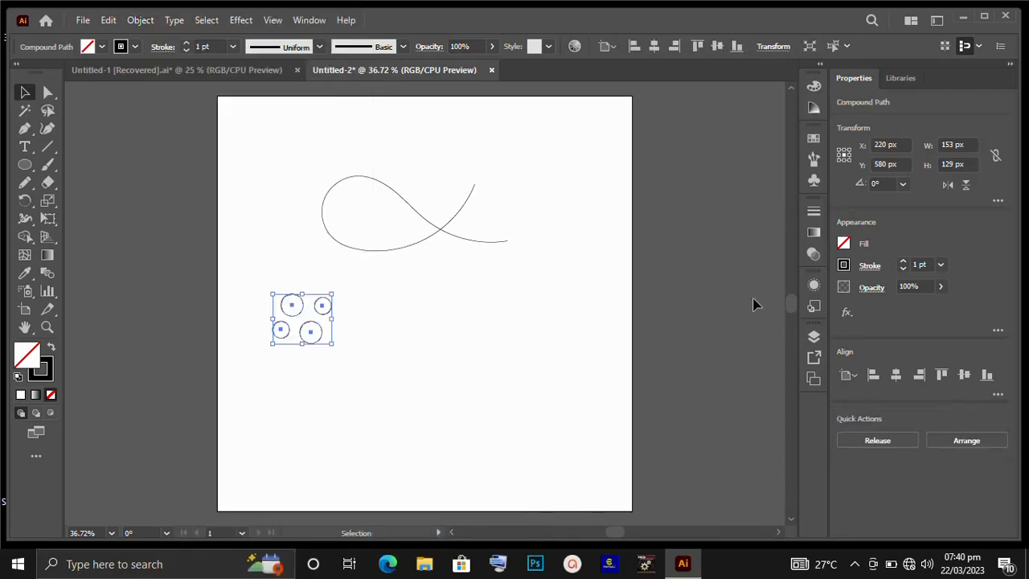
# Fill the compound path with a linear gradient, add a stop near its midpoint and colour the starting stop dark red.
pyautogui.click(35, 394)
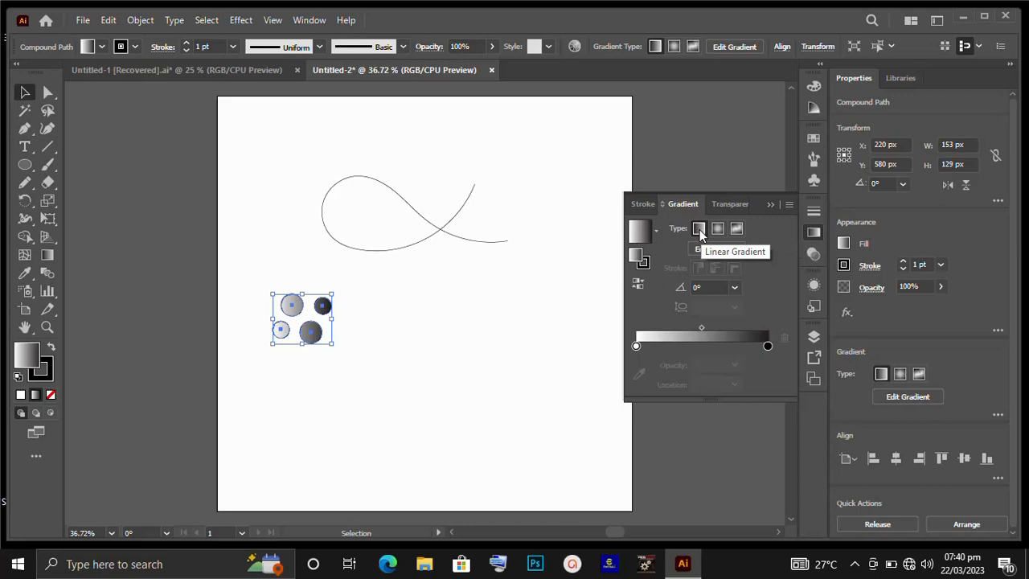
pyautogui.click(703, 346)
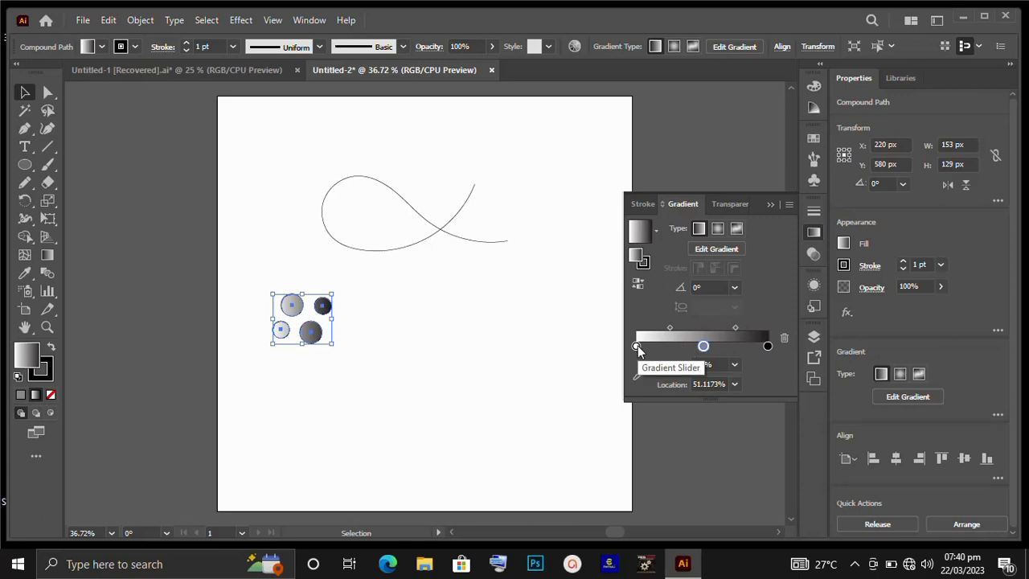
pyautogui.click(637, 346)
pyautogui.doubleClick(637, 345)
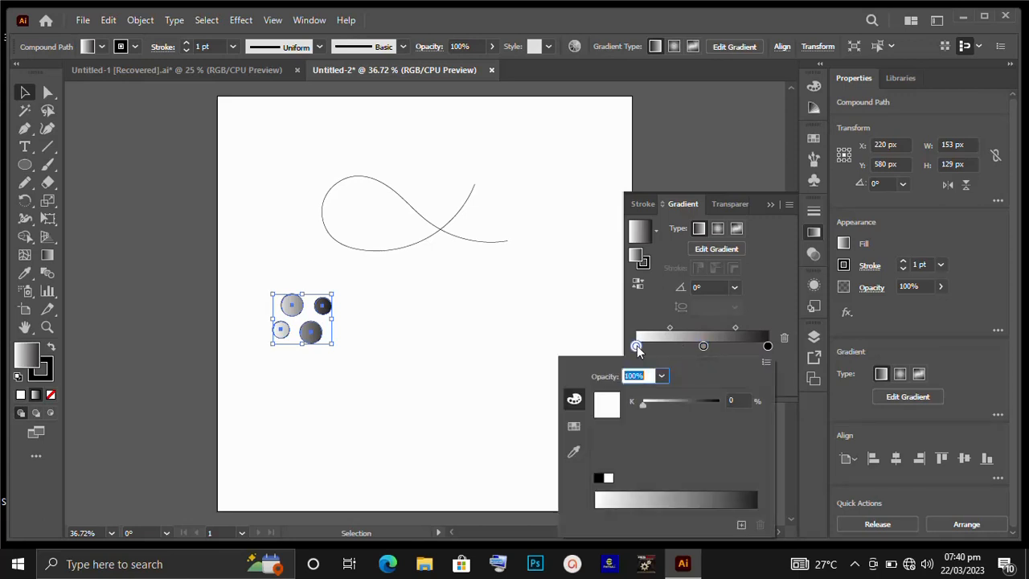
pyautogui.click(574, 425)
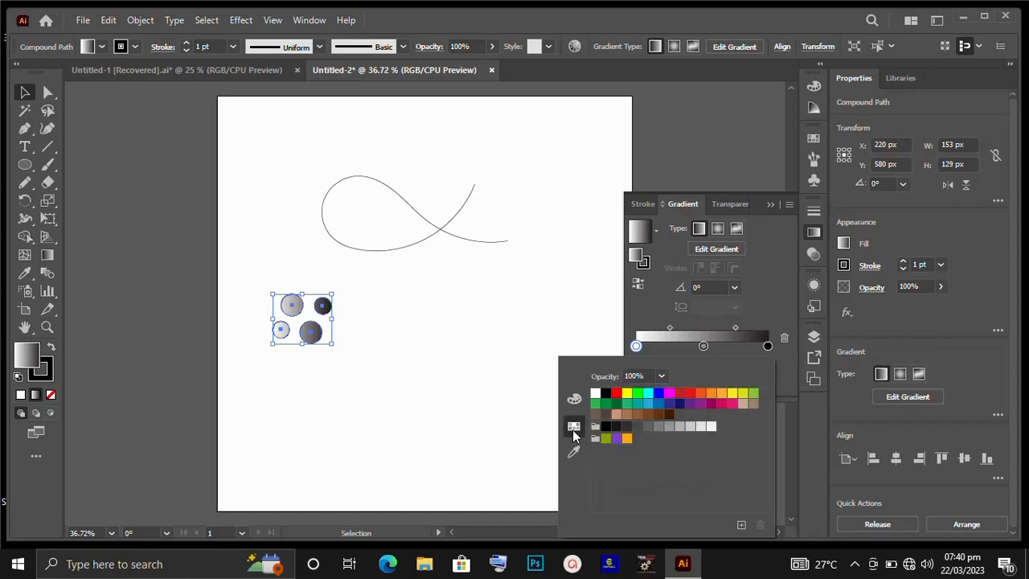
pyautogui.click(679, 394)
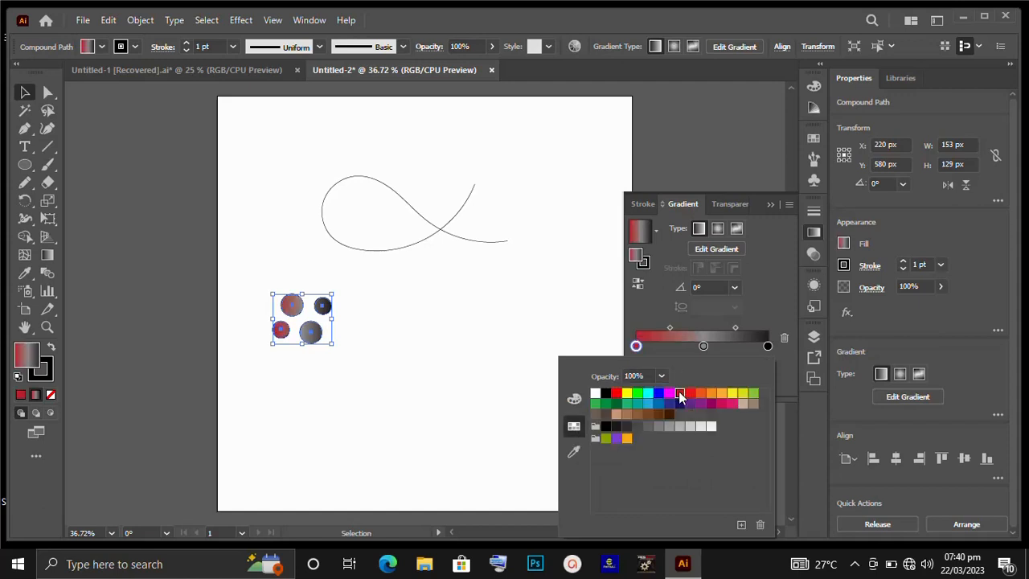
# Colour the gradient's end stop the same dark red and its middle stop black.
pyautogui.click(766, 349)
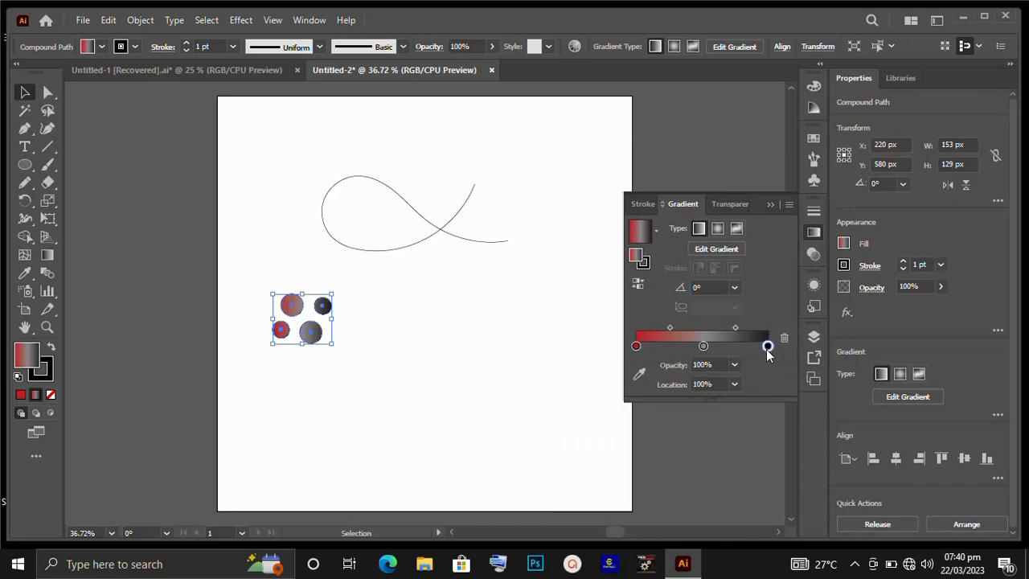
pyautogui.doubleClick(766, 349)
pyautogui.click(680, 393)
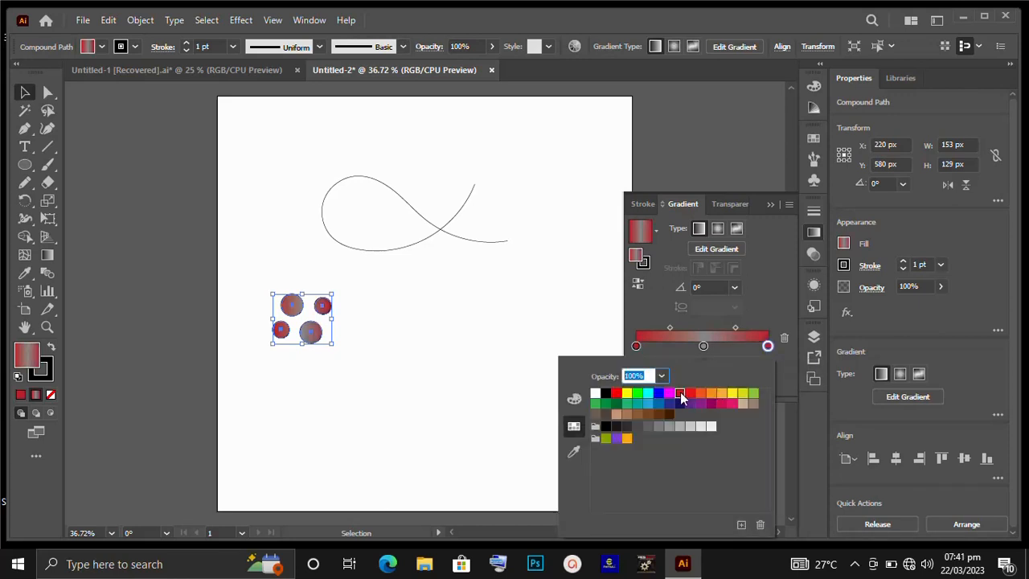
pyautogui.doubleClick(704, 345)
pyautogui.click(605, 393)
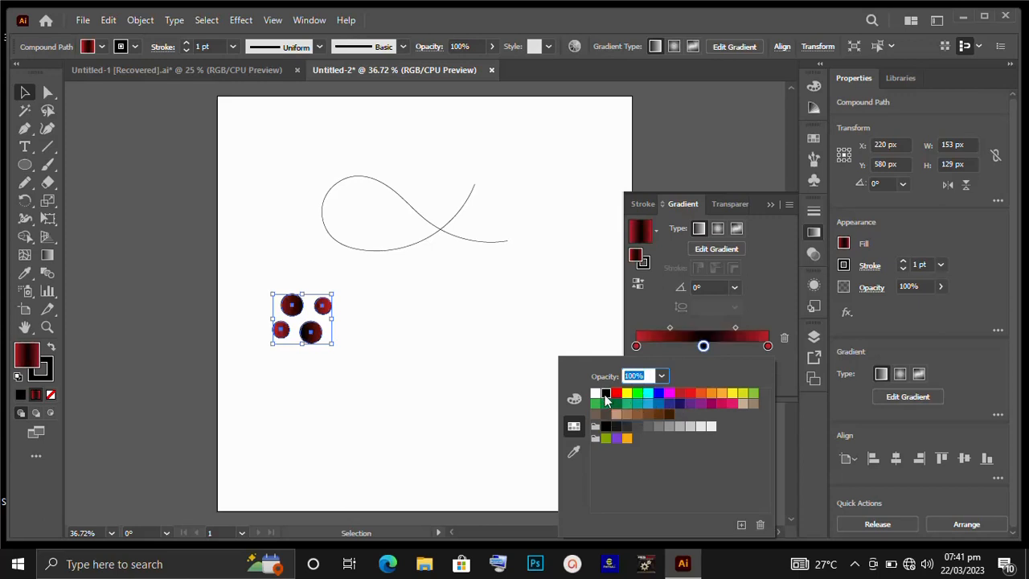
pyautogui.click(744, 347)
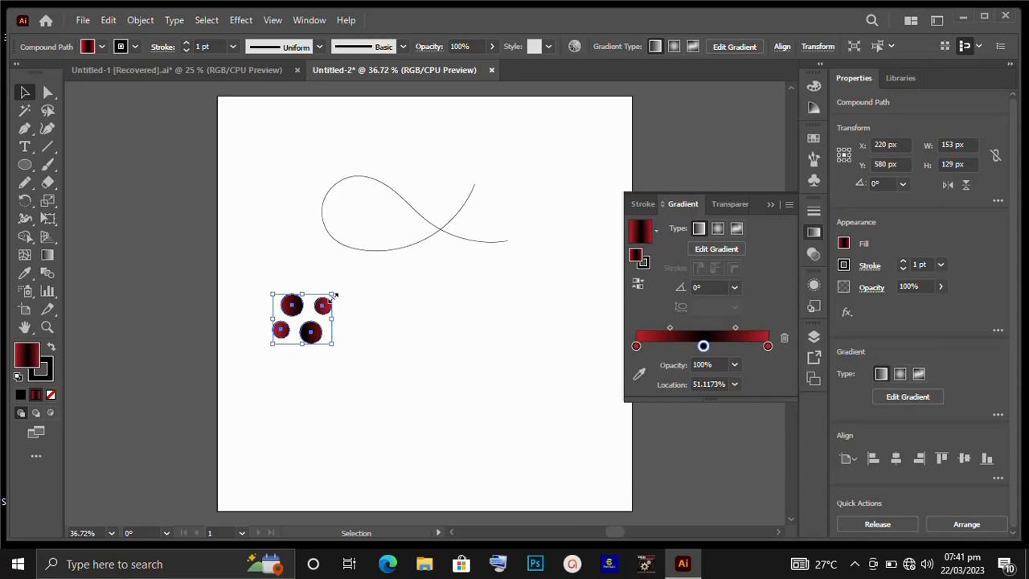
# Scale the circle cluster down to about 105 × 88 px and place a duplicate to its right.
pyautogui.moveTo(332, 294); pyautogui.dragTo(314, 305)
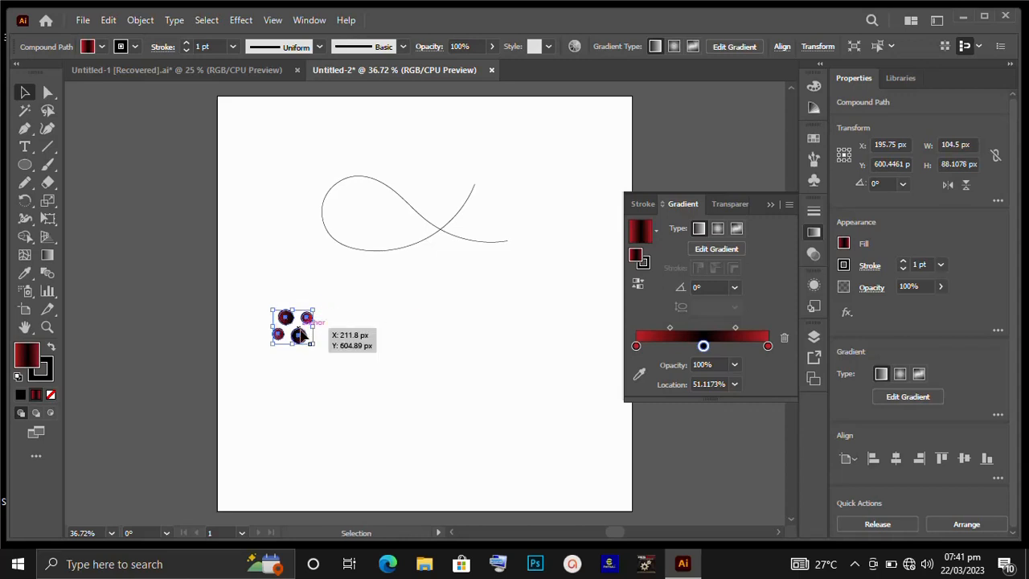
pyautogui.moveTo(299, 334); pyautogui.dragTo(370, 331)
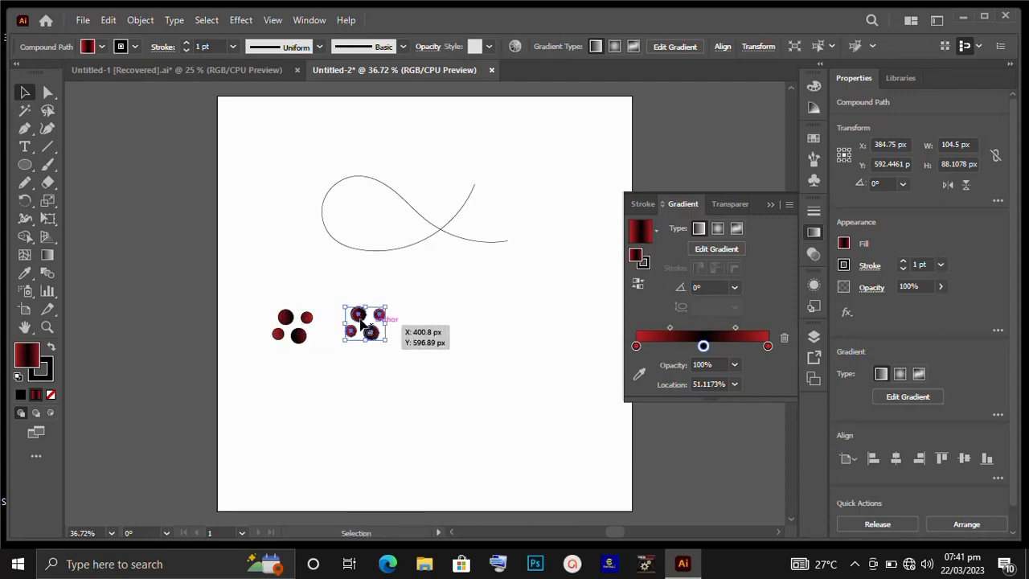
# Align the two circle clusters on their vertical centres and set the blend spacing to Specified Steps with 222 steps.
pyautogui.moveTo(273, 291); pyautogui.dragTo(415, 356)
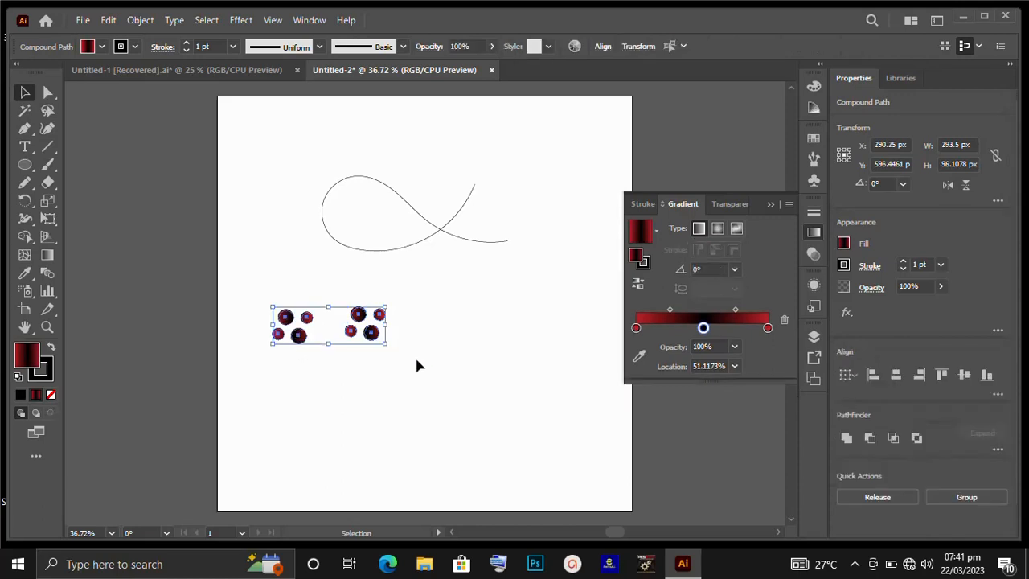
pyautogui.click(965, 375)
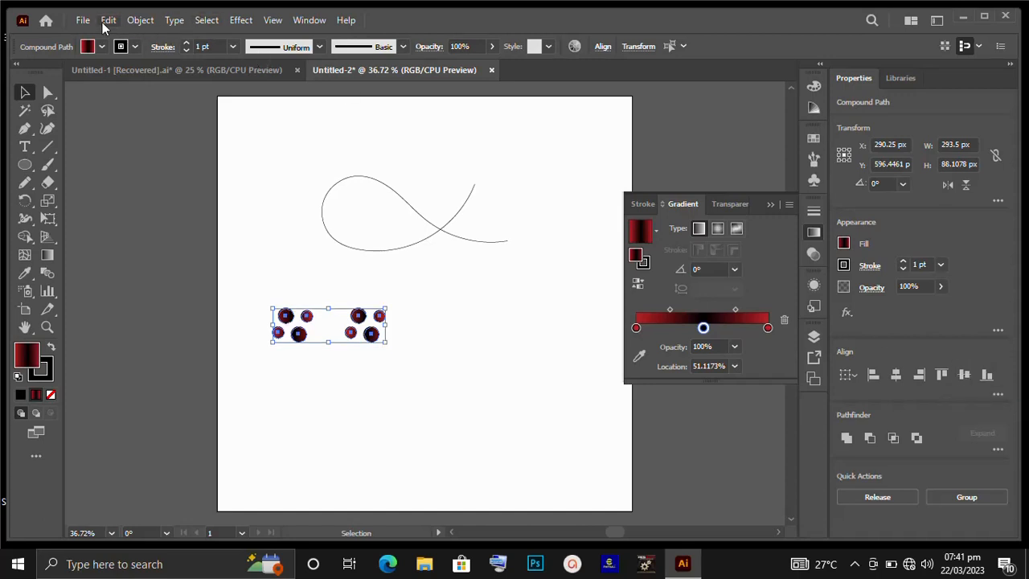
pyautogui.click(144, 21)
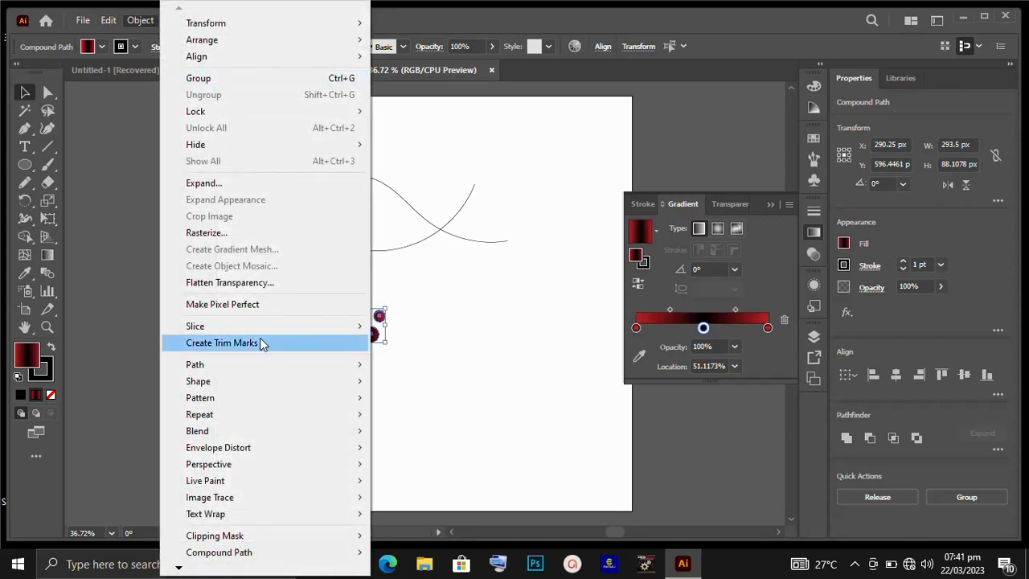
pyautogui.moveTo(271, 429)
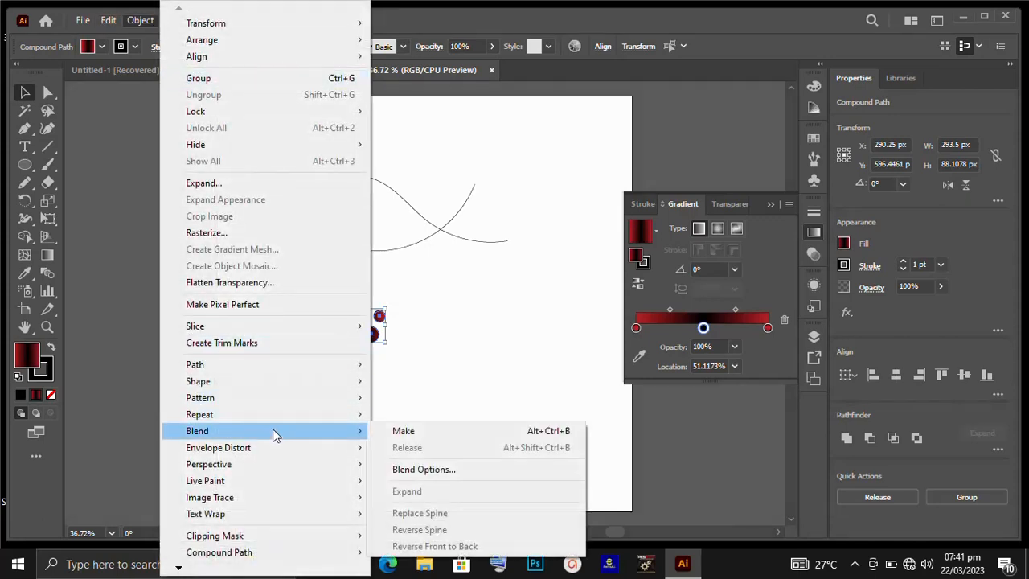
pyautogui.click(464, 468)
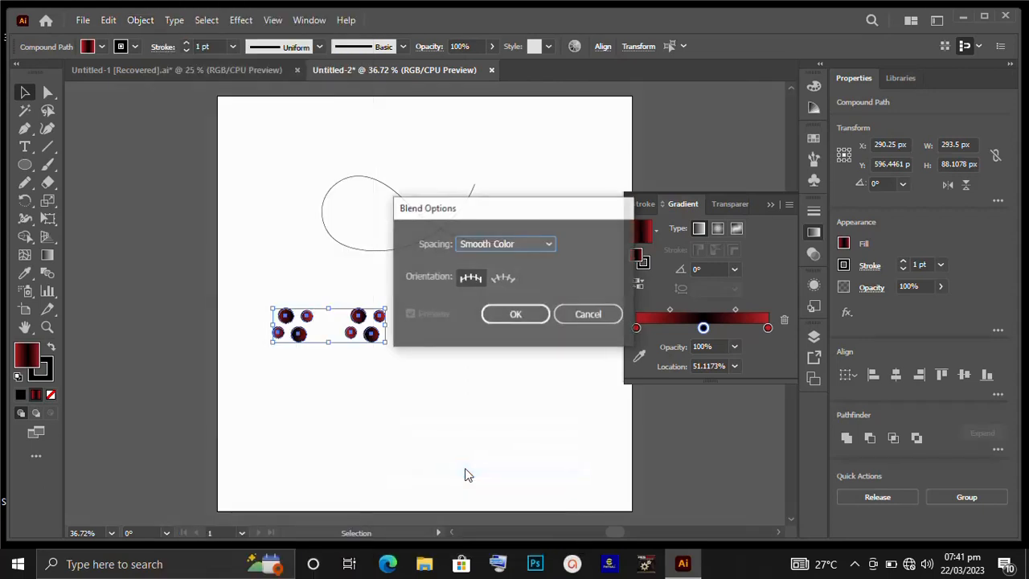
pyautogui.click(513, 239)
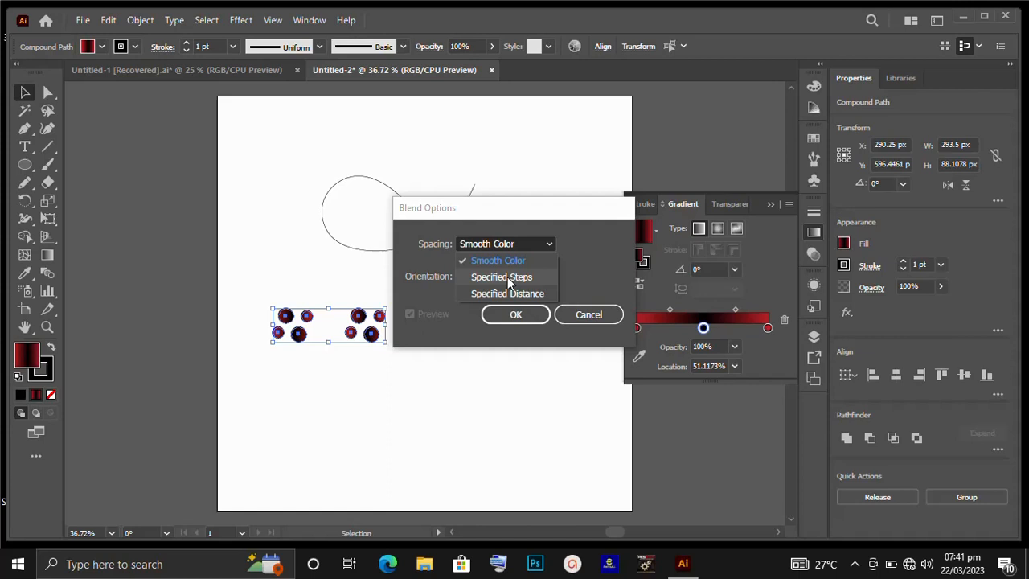
pyautogui.click(505, 277)
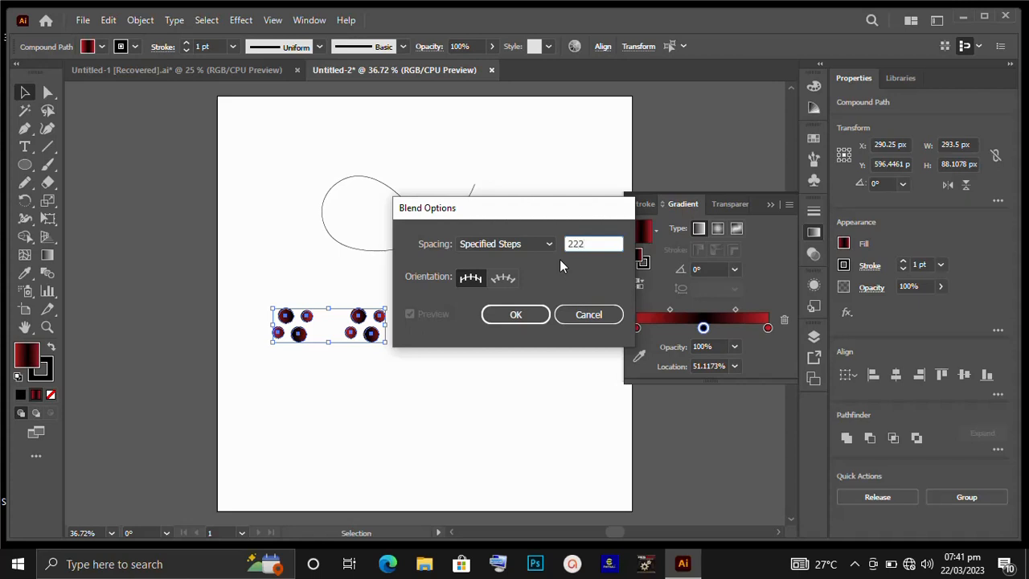
pyautogui.click(533, 318)
# Make a blend between the two aligned circle clusters.
pyautogui.click(137, 20)
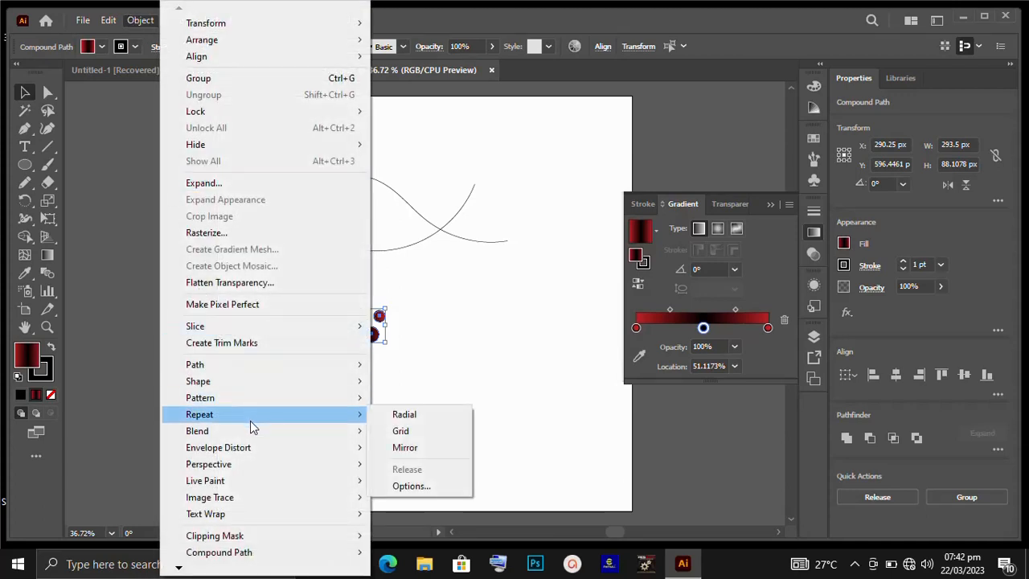
pyautogui.moveTo(370, 438)
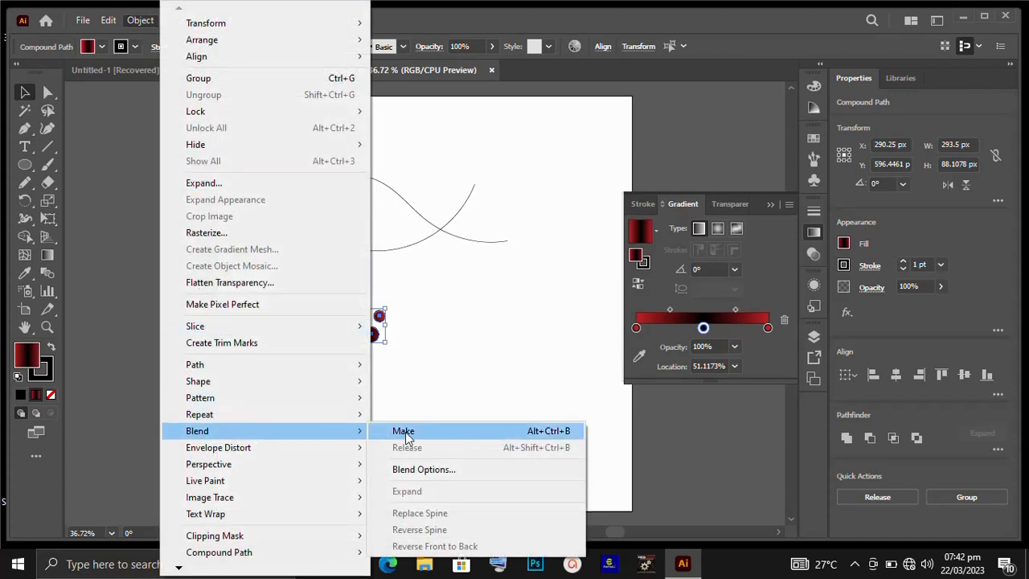
pyautogui.click(403, 434)
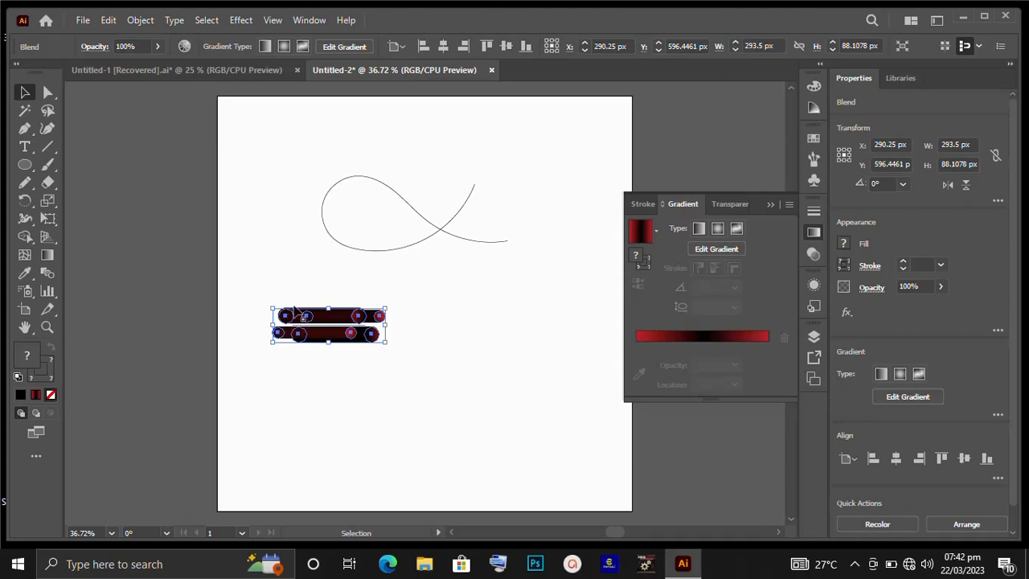
# Replace the blend's spine with the freehand loop path so the cable strands follow the loop.
pyautogui.moveTo(265, 166); pyautogui.dragTo(407, 347)
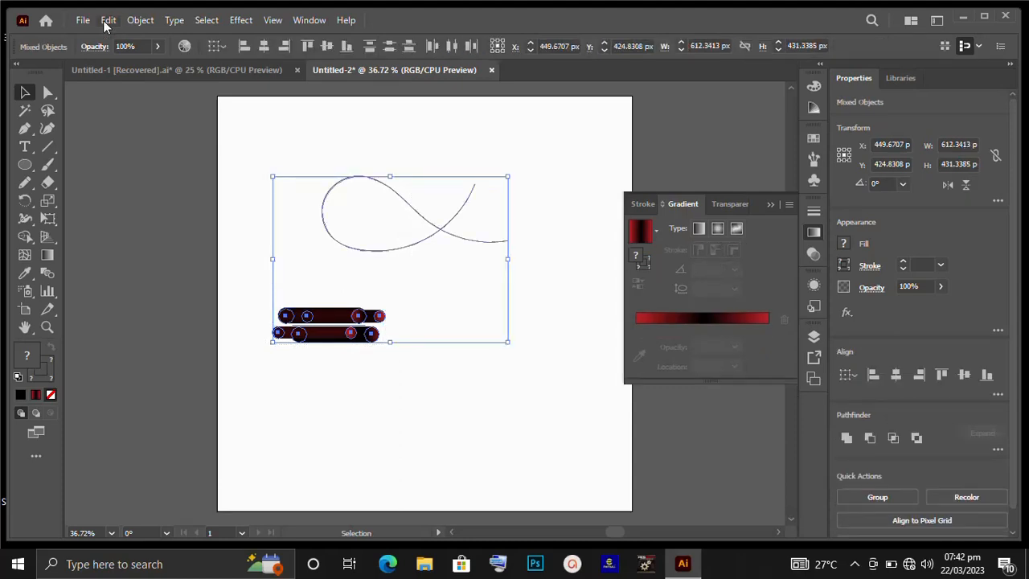
pyautogui.click(106, 21)
pyautogui.moveTo(133, 19)
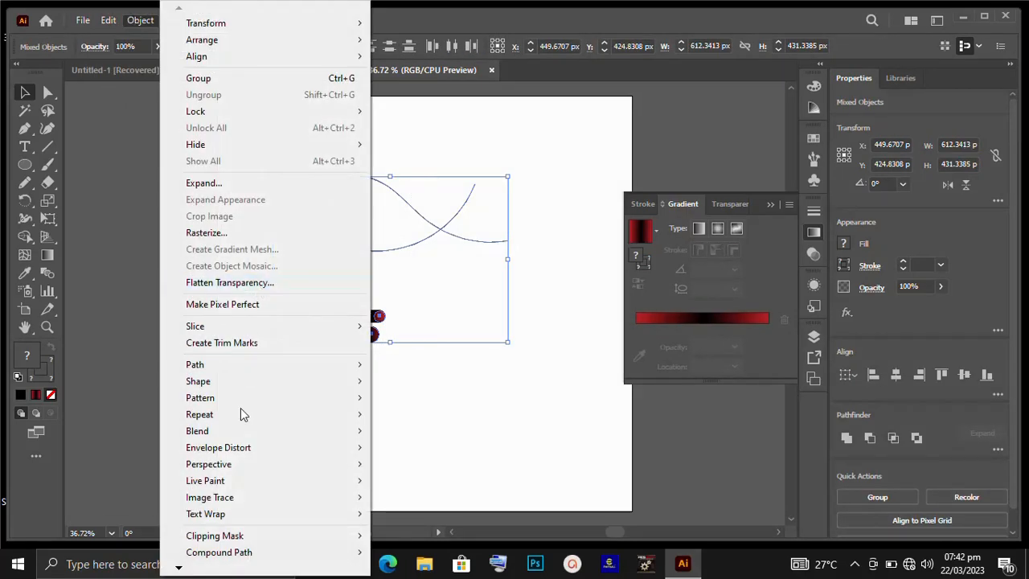
pyautogui.moveTo(241, 434)
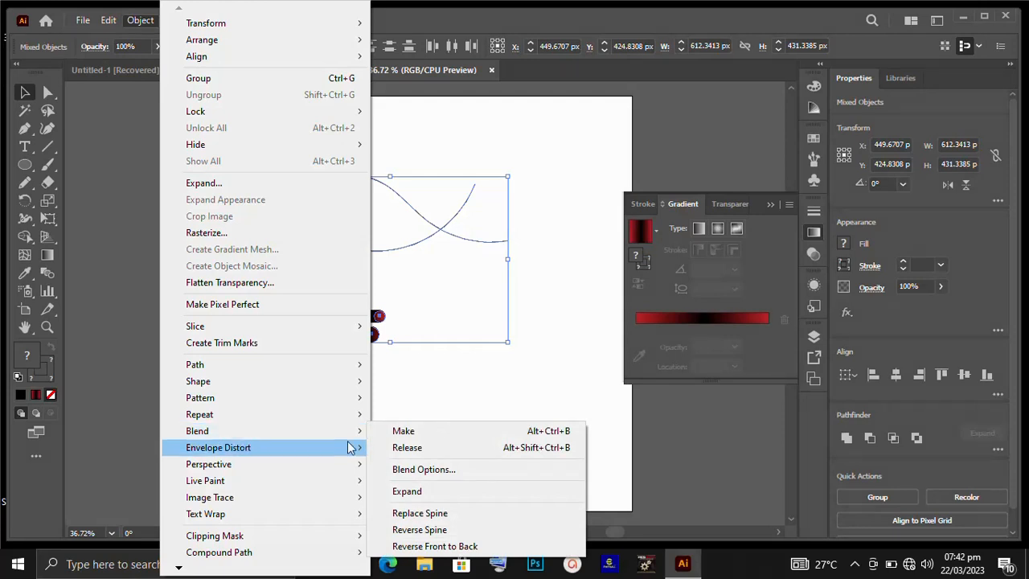
pyautogui.click(483, 512)
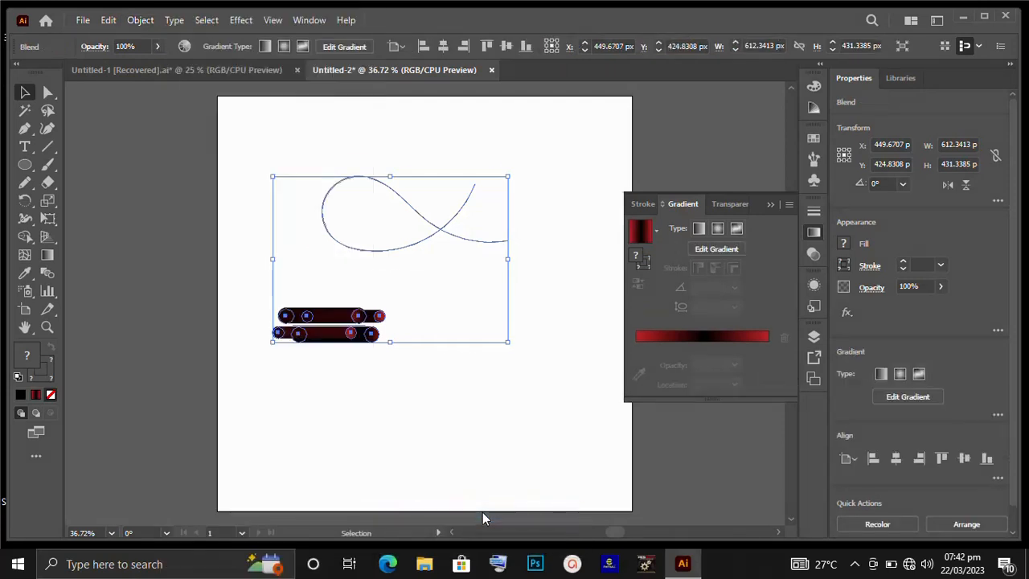
pyautogui.click(416, 329)
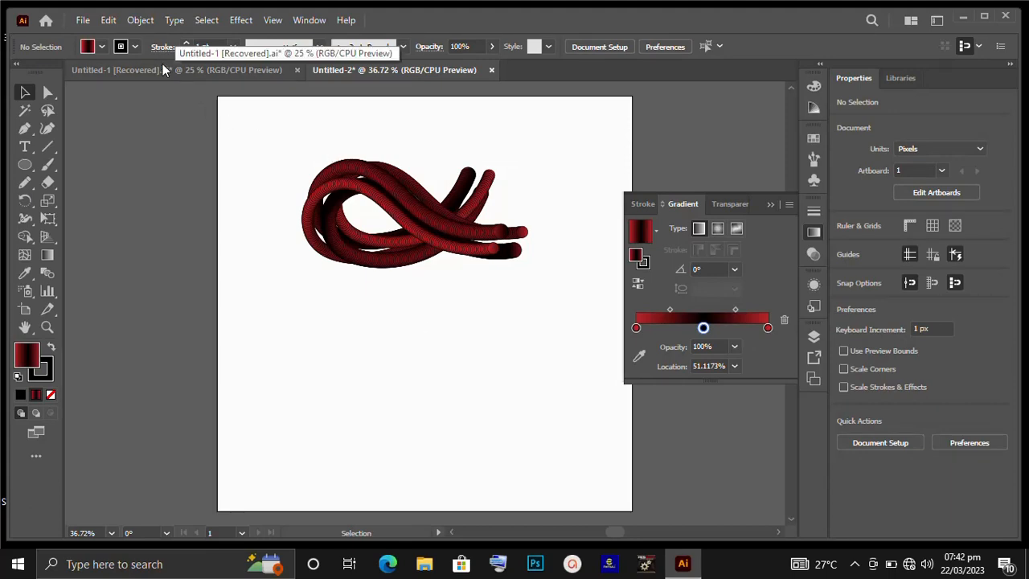
pyautogui.click(144, 24)
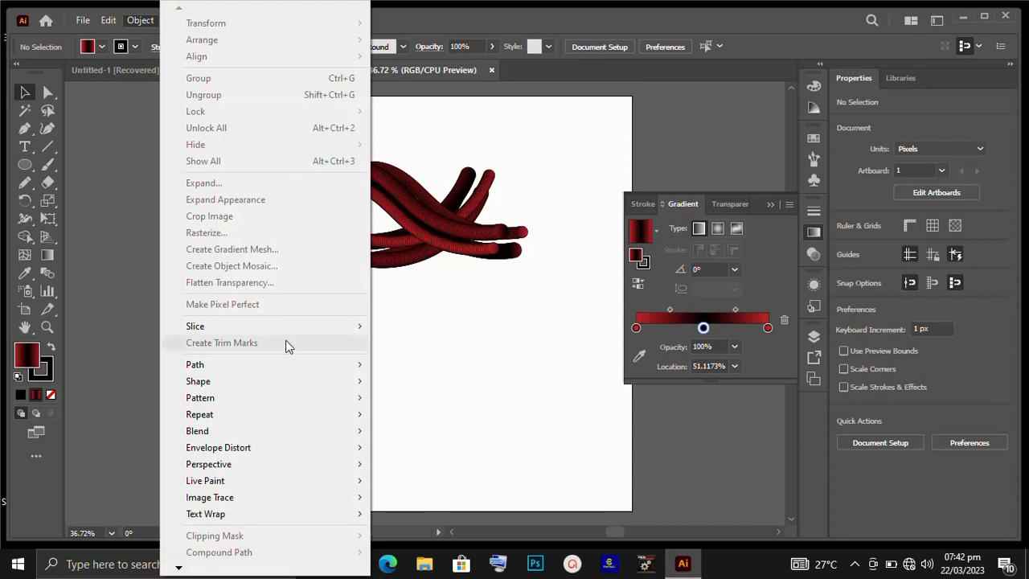
pyautogui.moveTo(266, 431)
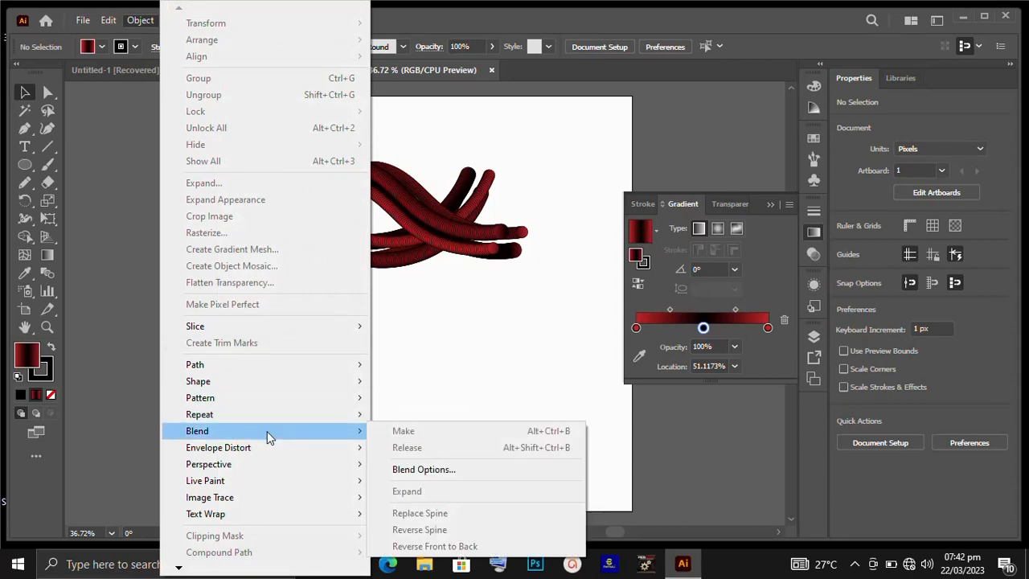
pyautogui.click(442, 331)
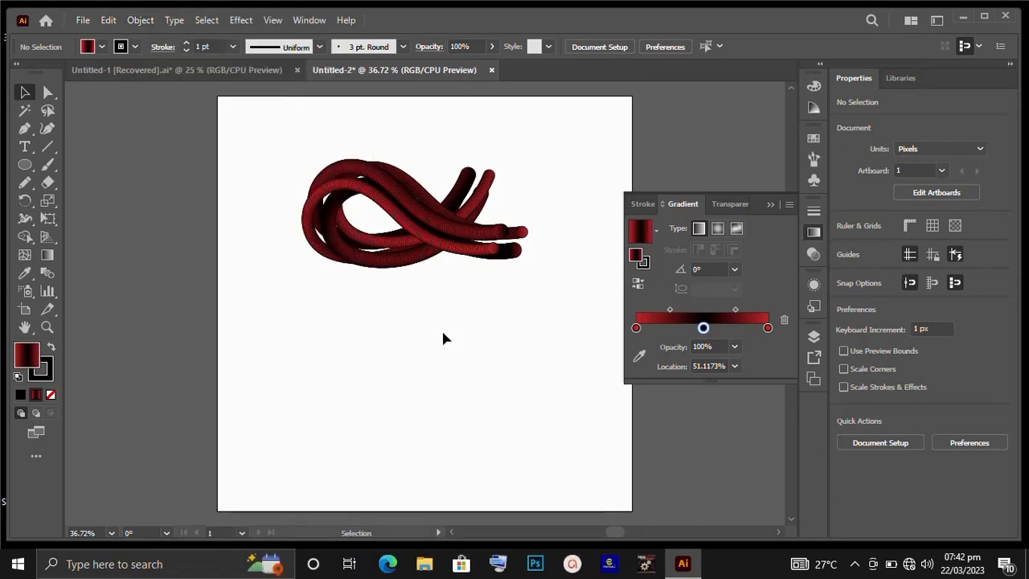
# Reverse the loop-shaped blend front to back to change which strands overlap at the crossing.
pyautogui.moveTo(286, 149); pyautogui.dragTo(374, 244)
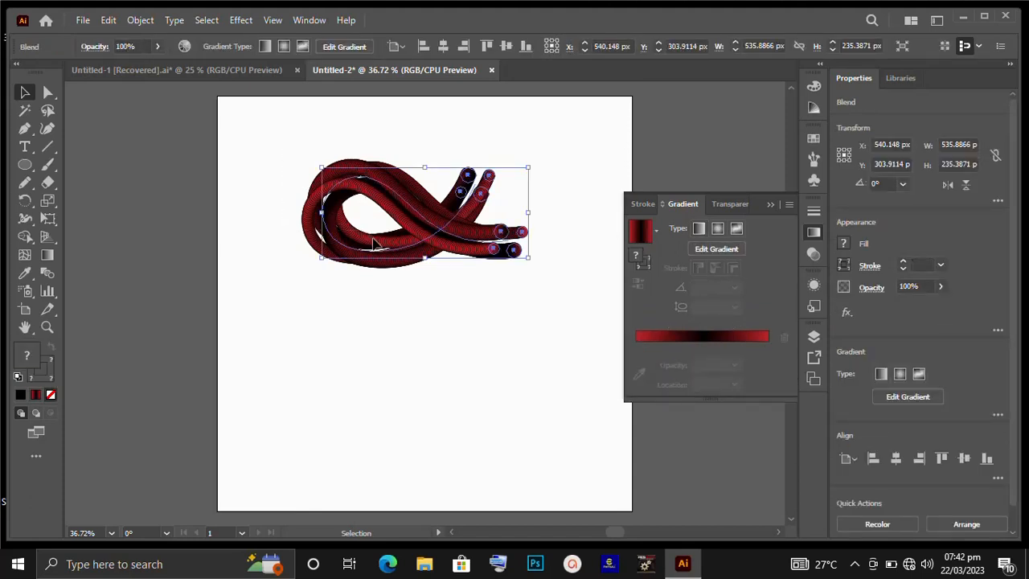
pyautogui.click(136, 28)
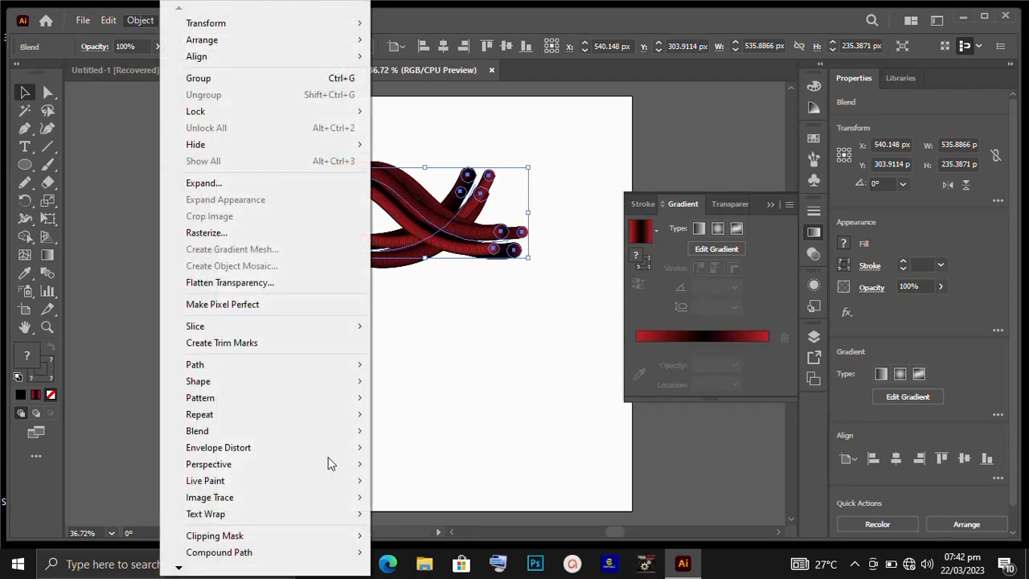
pyautogui.moveTo(344, 430)
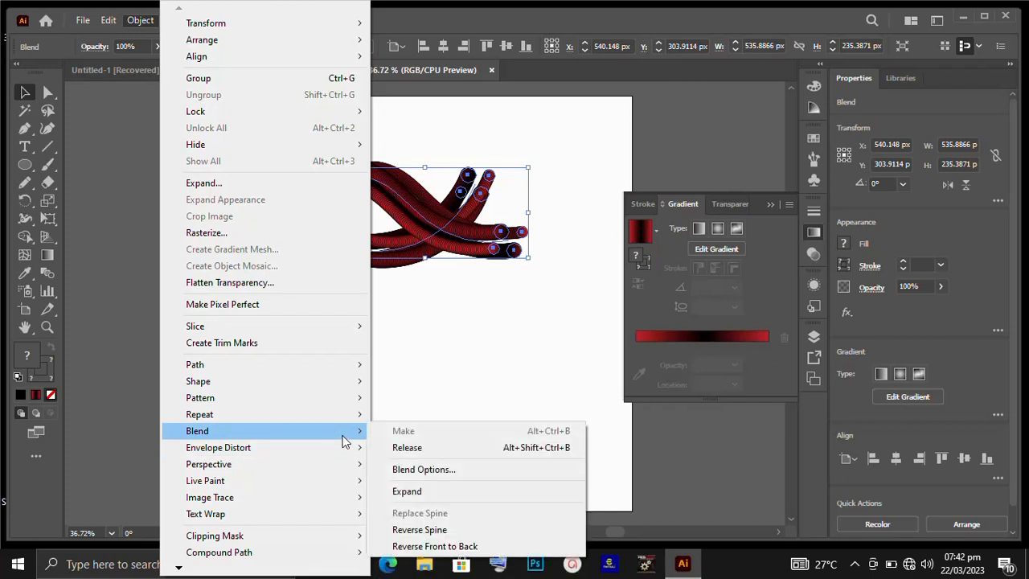
pyautogui.click(473, 546)
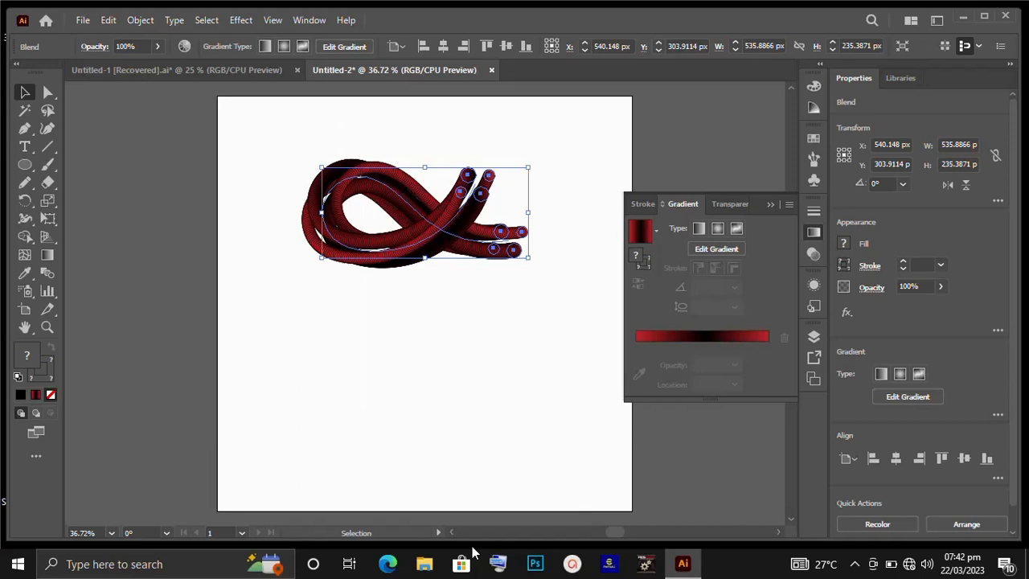
pyautogui.click(398, 371)
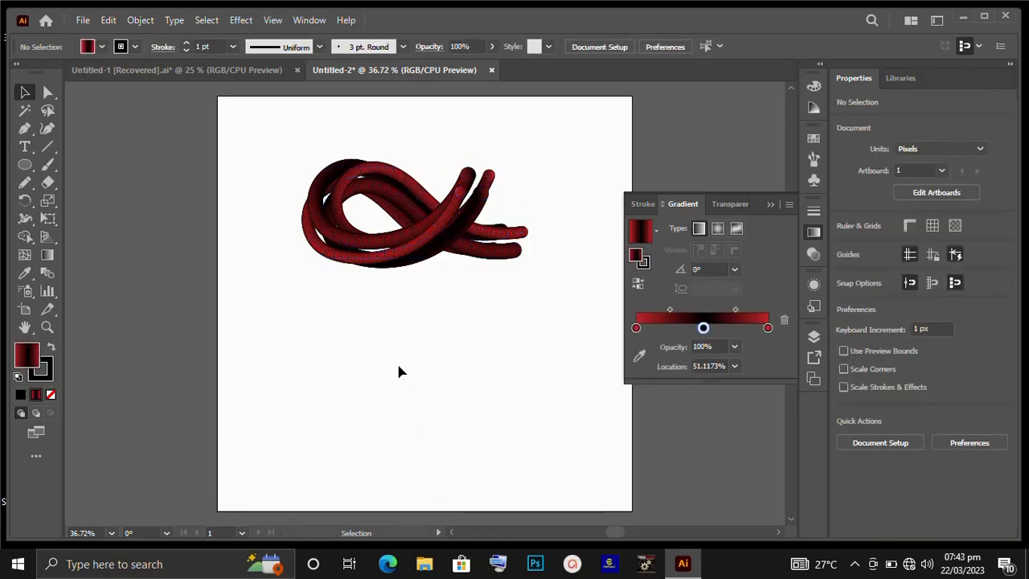
# Reverse the spine of the loop-shaped cable blend.
pyautogui.moveTo(260, 121); pyautogui.dragTo(393, 277)
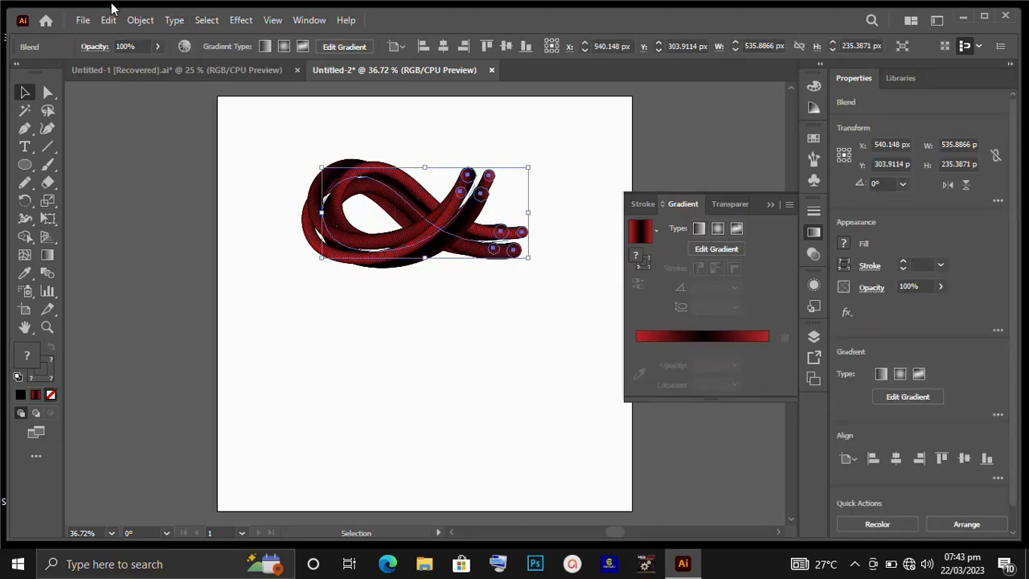
pyautogui.click(140, 21)
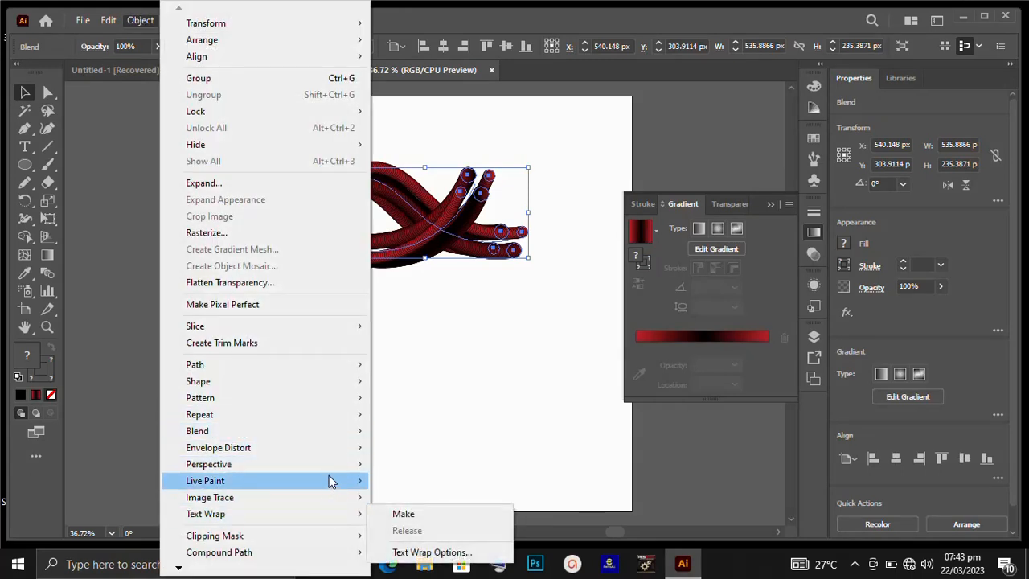
pyautogui.moveTo(333, 431)
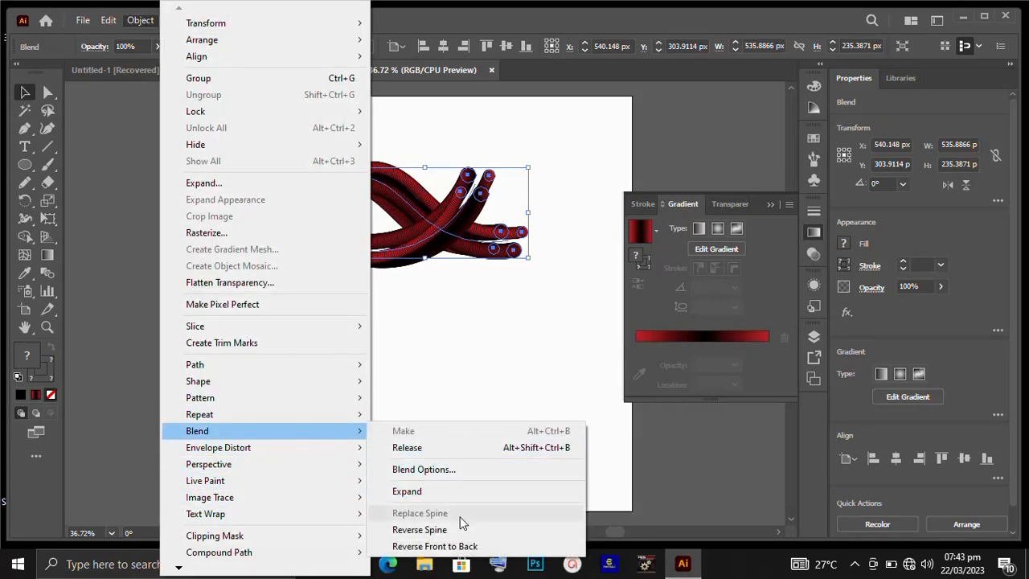
pyautogui.click(462, 530)
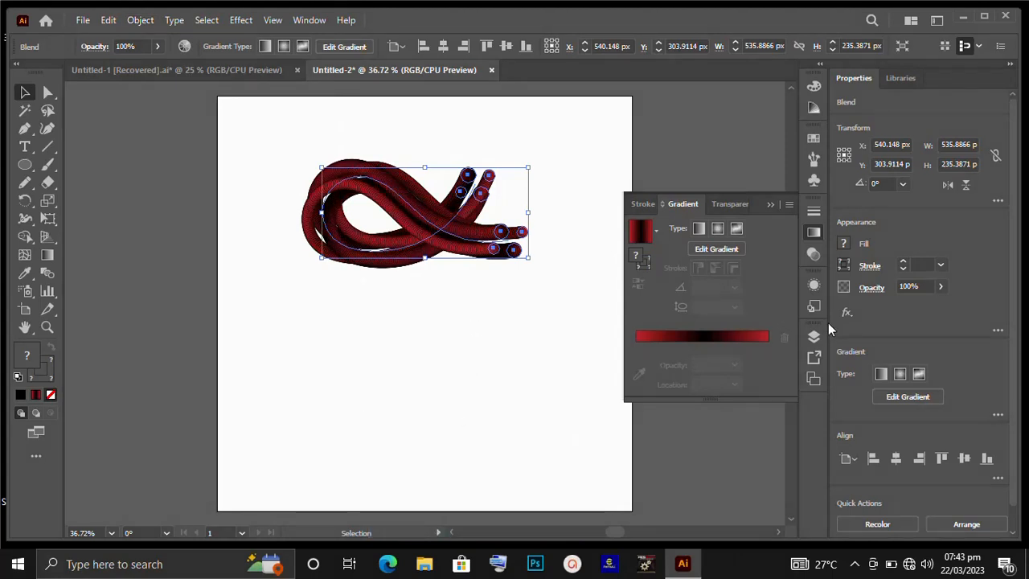
# Add a new stroke to the blend's appearance and colour it bright red.
pyautogui.click(765, 204)
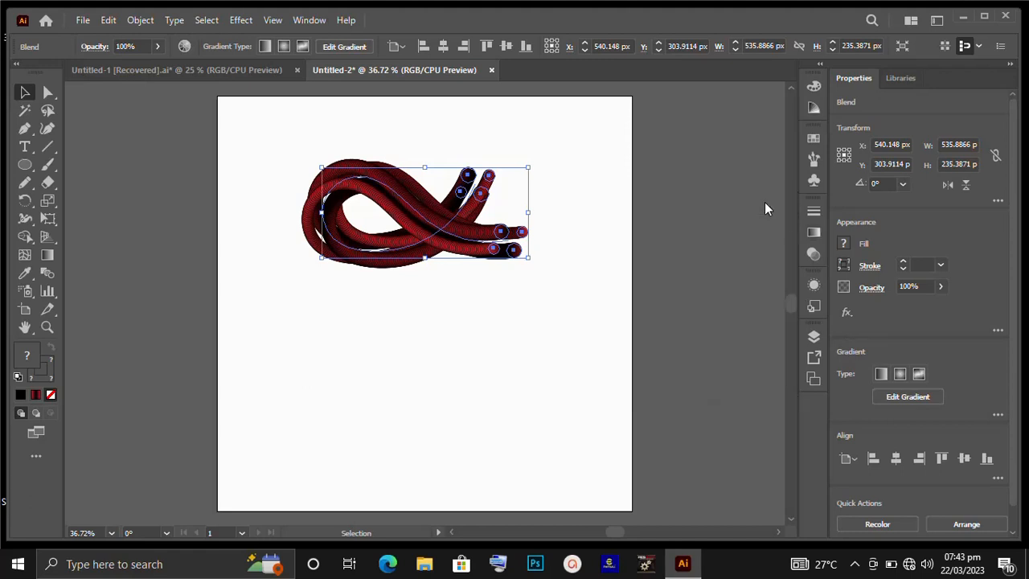
pyautogui.click(812, 286)
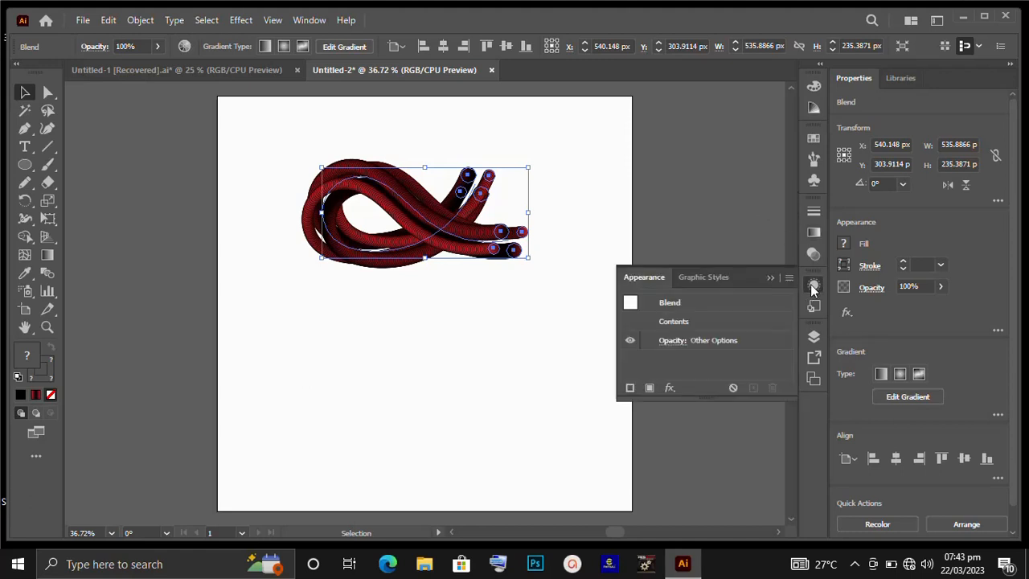
pyautogui.click(634, 386)
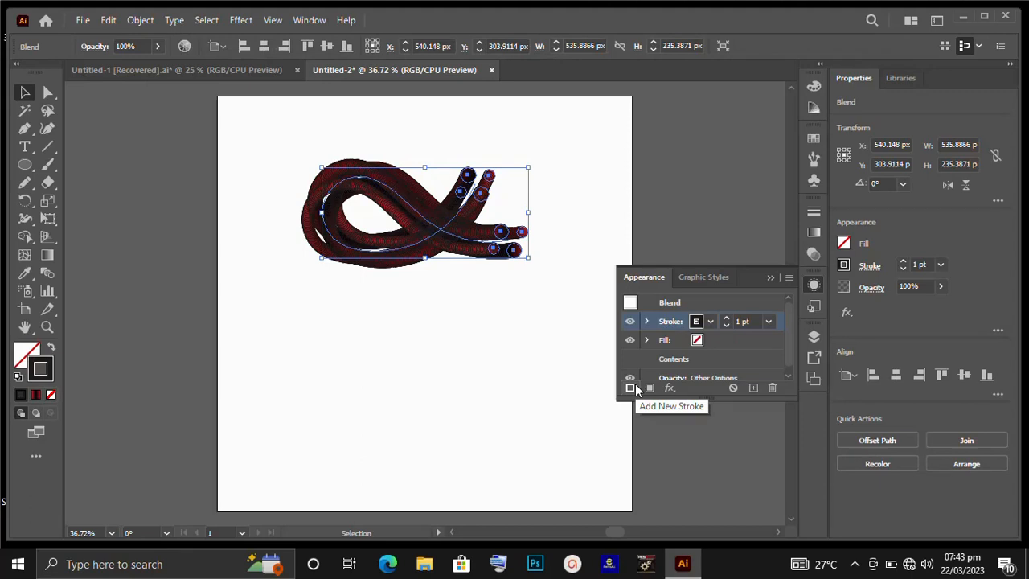
pyautogui.click(700, 320)
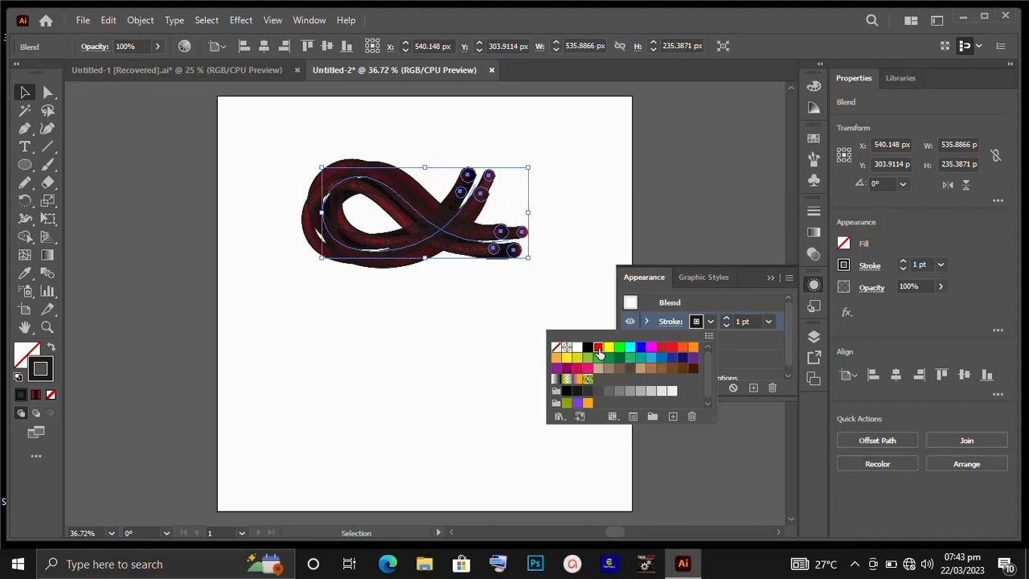
pyautogui.click(672, 347)
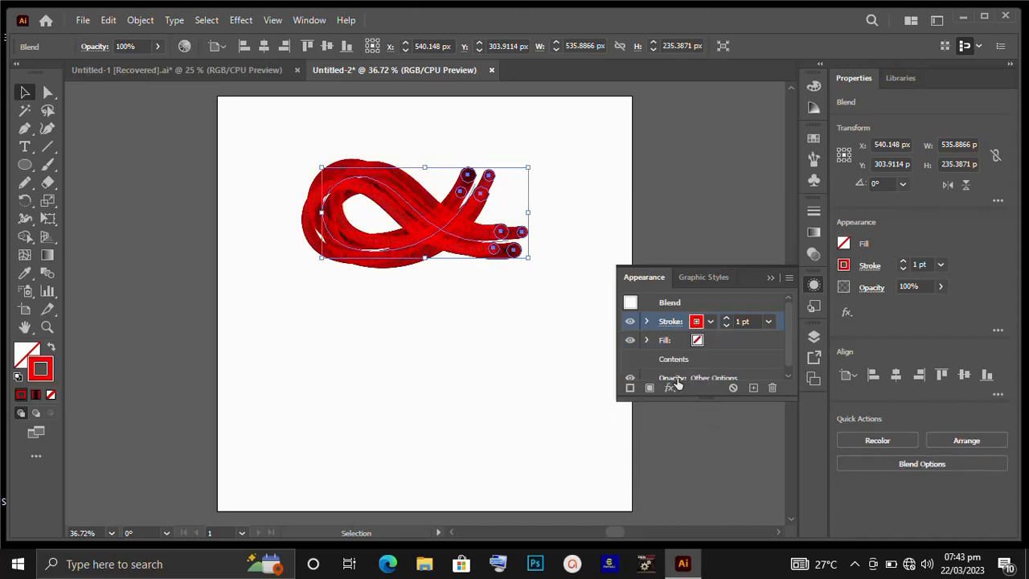
# Apply an Offset Path effect of 10 px with miter joins and a miter limit of 4 to the blend's red stroke.
pyautogui.click(668, 387)
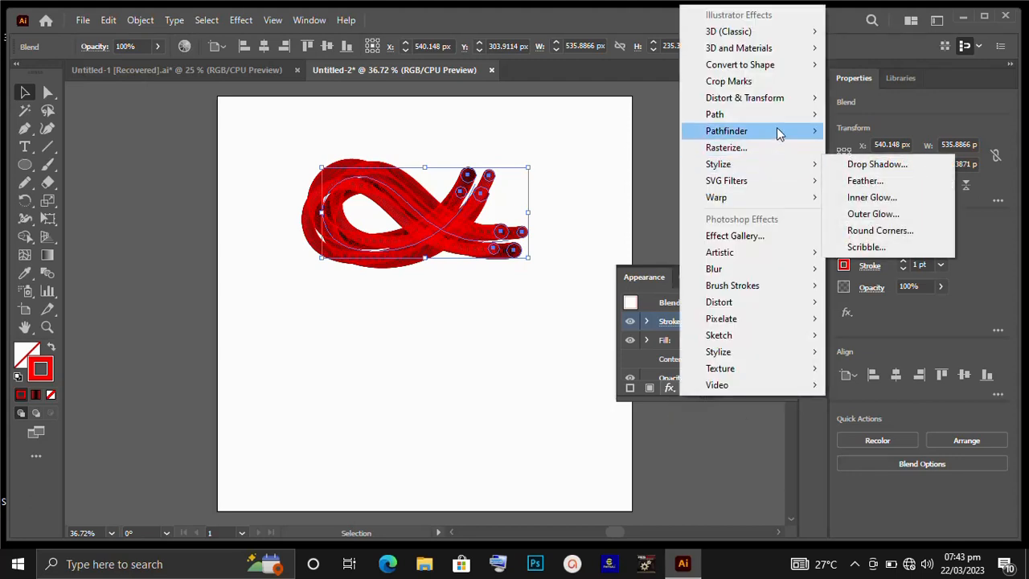
pyautogui.moveTo(779, 121)
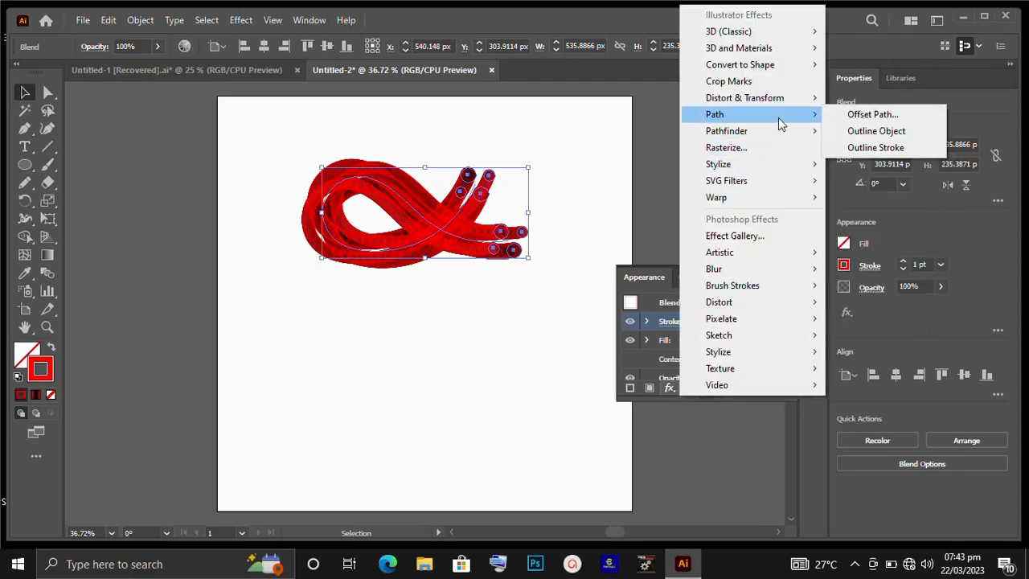
pyautogui.click(882, 117)
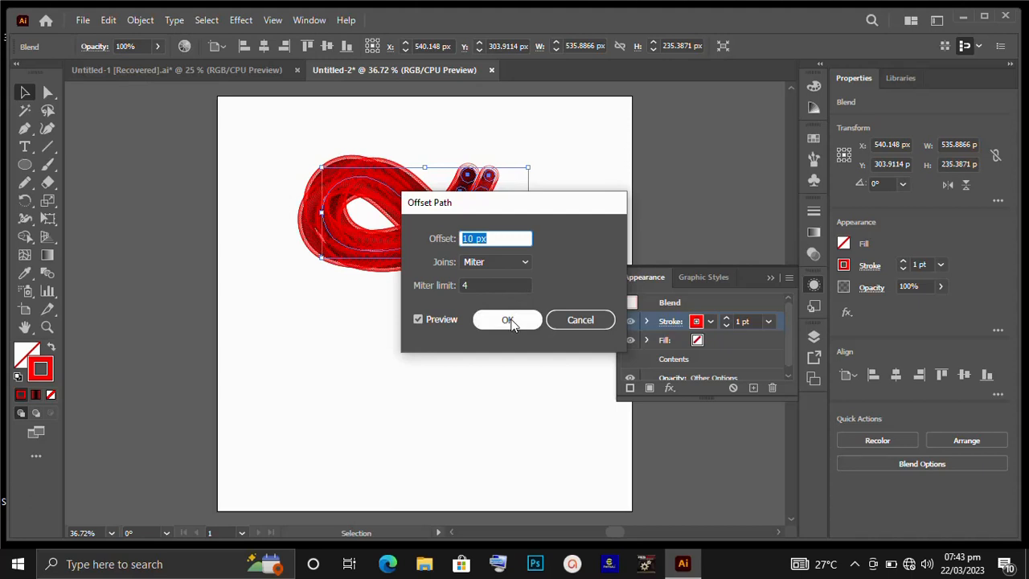
pyautogui.click(509, 320)
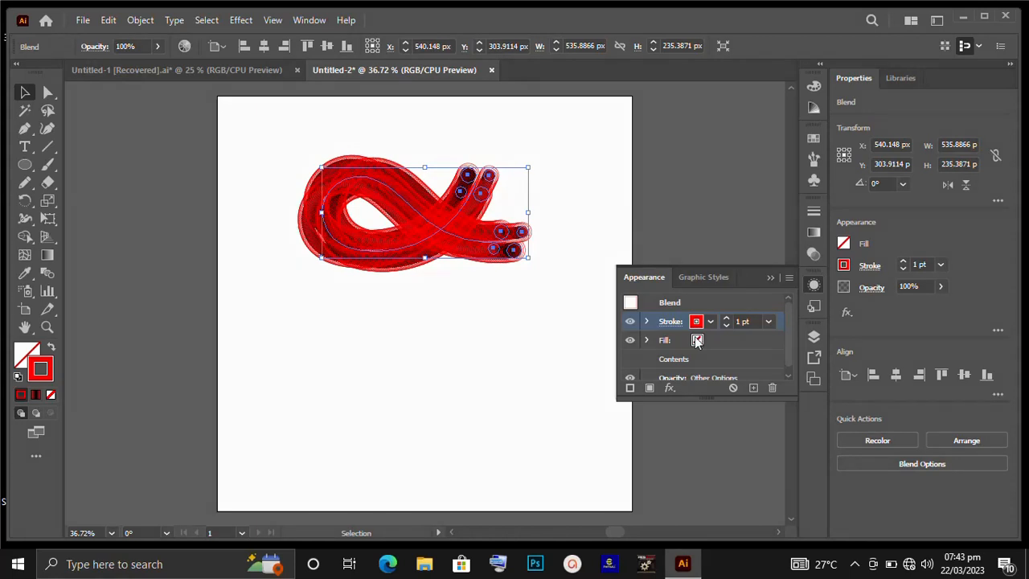
# Apply the Pathfinder Add effect to the blend's red stroke so it forms a single outline around the cable.
pyautogui.click(668, 389)
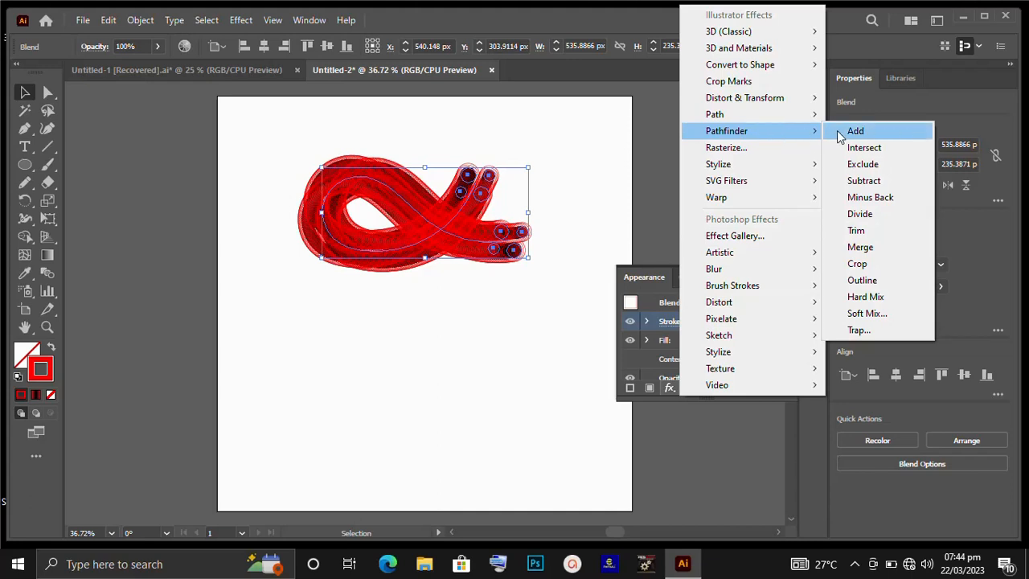
pyautogui.click(836, 130)
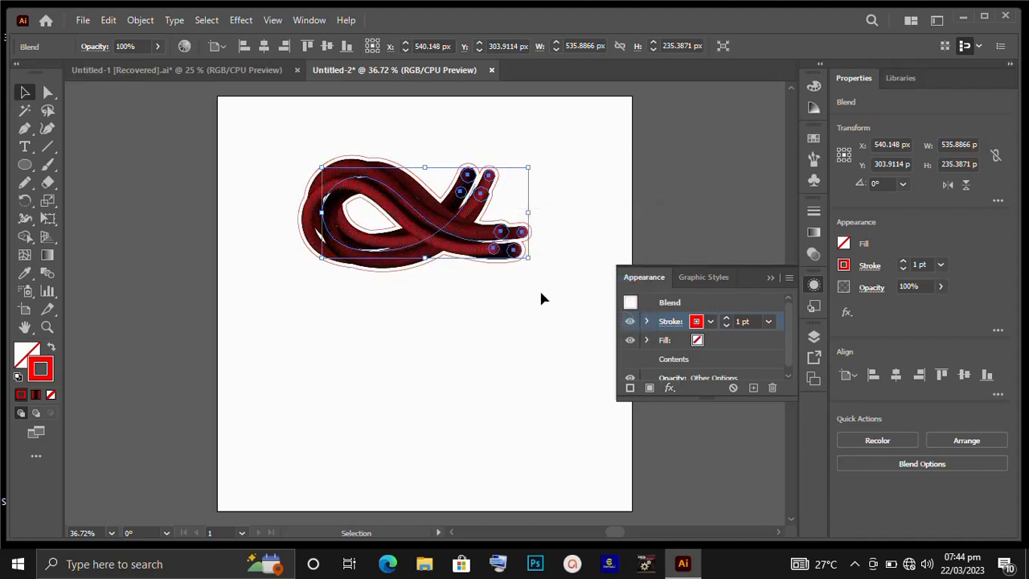
pyautogui.click(538, 296)
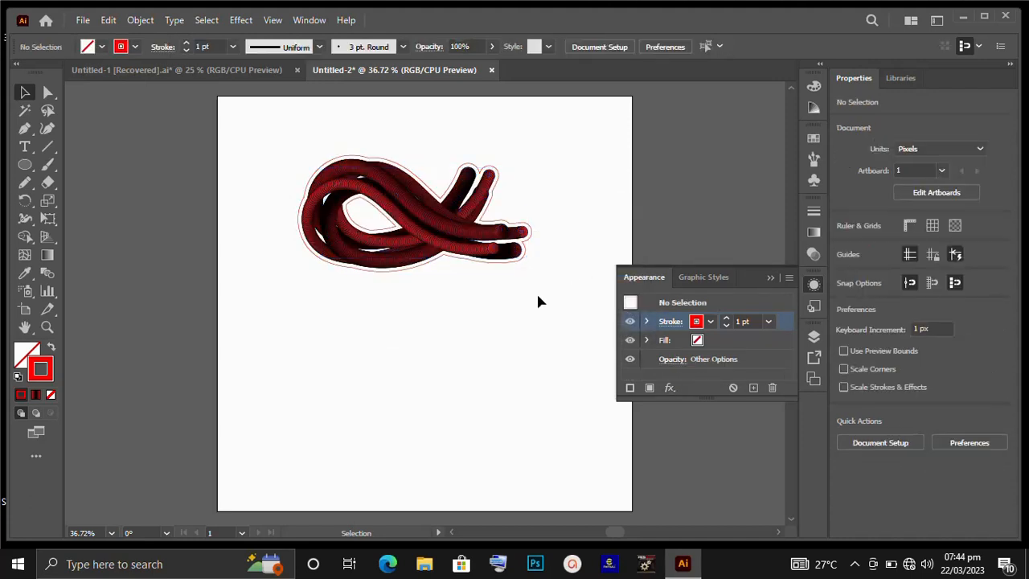
pyautogui.doubleClick(470, 241)
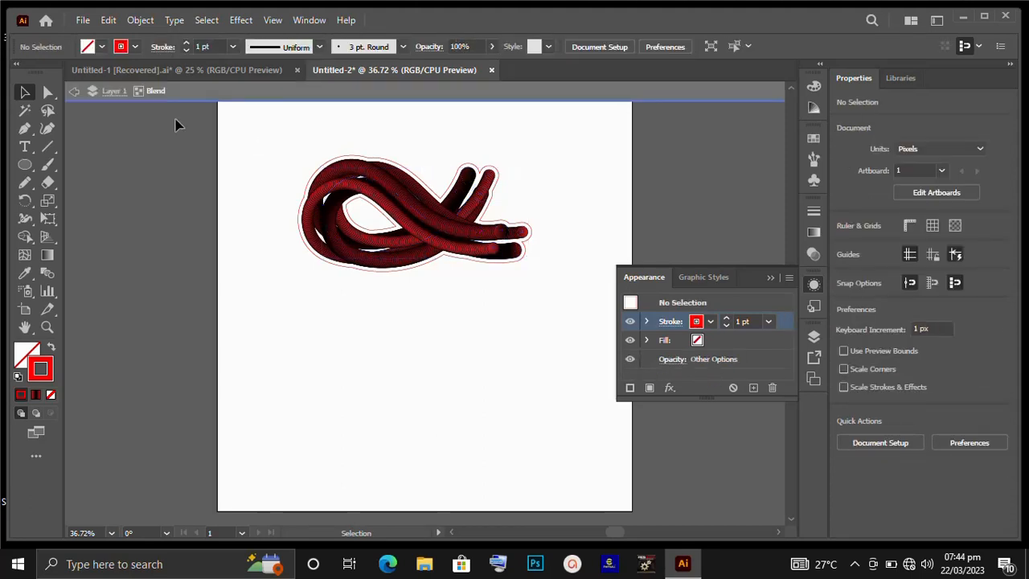
pyautogui.click(73, 93)
pyautogui.click(73, 93)
# Set the cable blend's spacing to 600 specified steps for smoother strands.
pyautogui.click(378, 187)
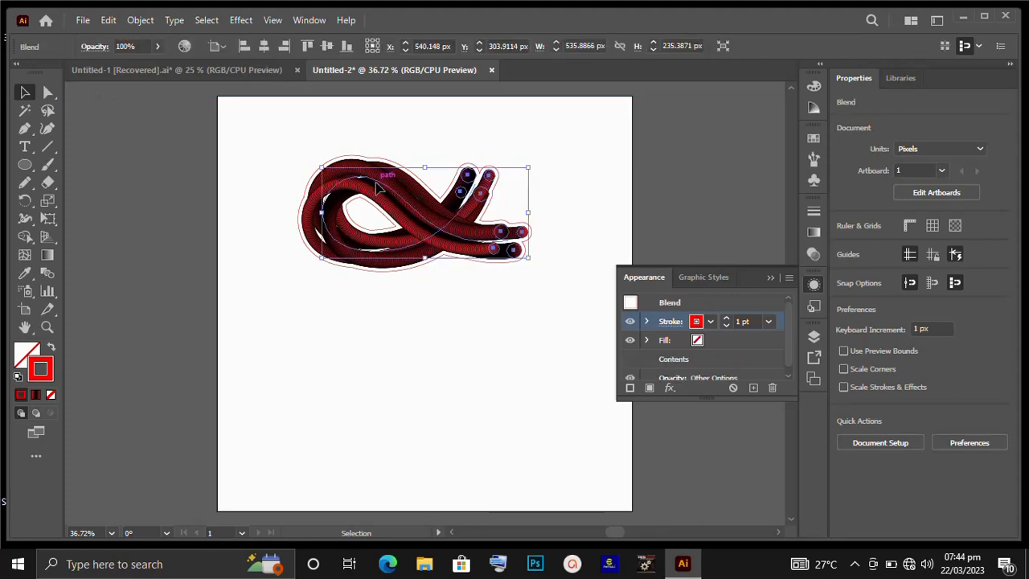
pyautogui.click(140, 20)
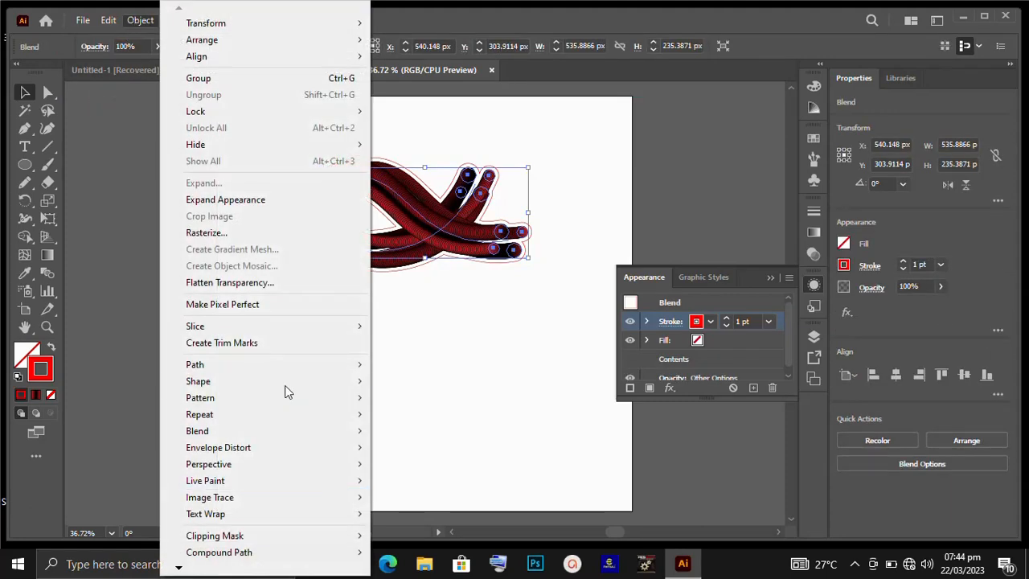
pyautogui.moveTo(282, 434)
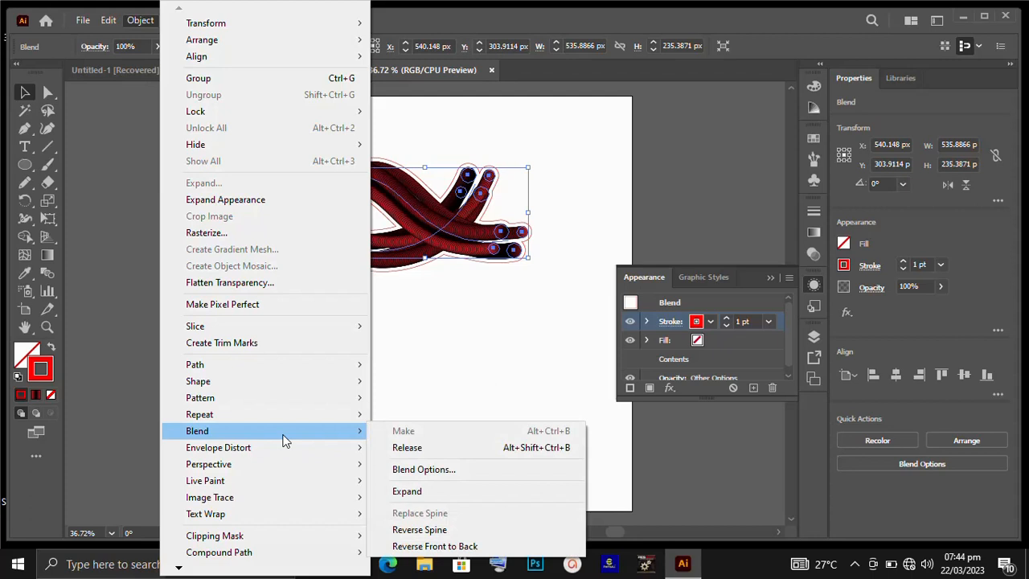
pyautogui.click(455, 469)
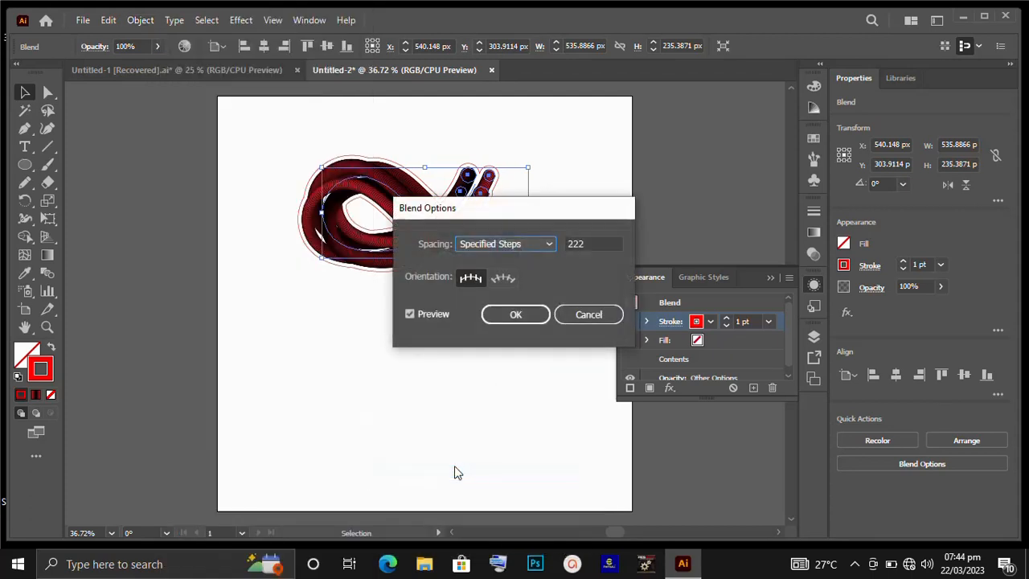
pyautogui.doubleClick(584, 245)
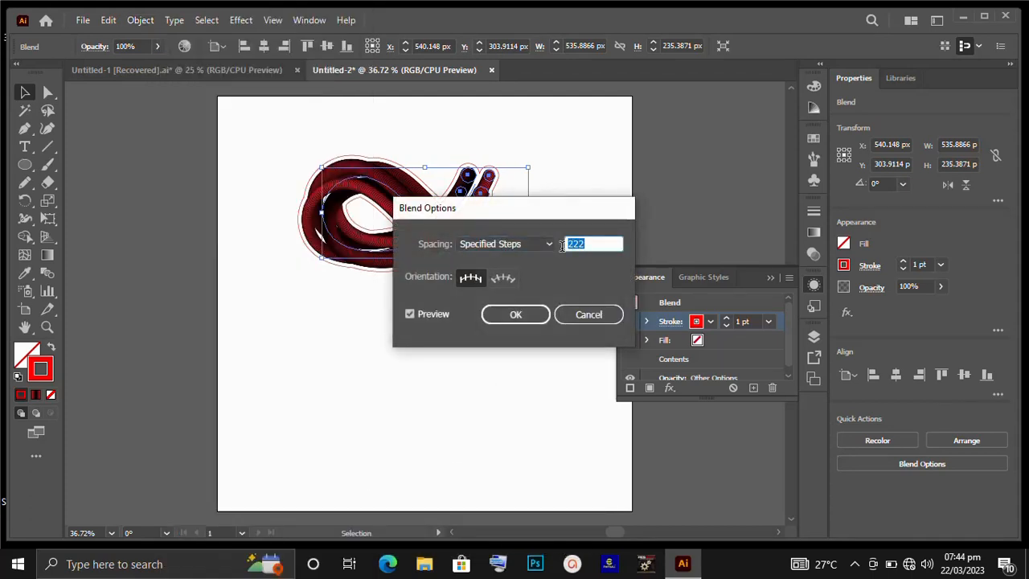
pyautogui.write('2111')
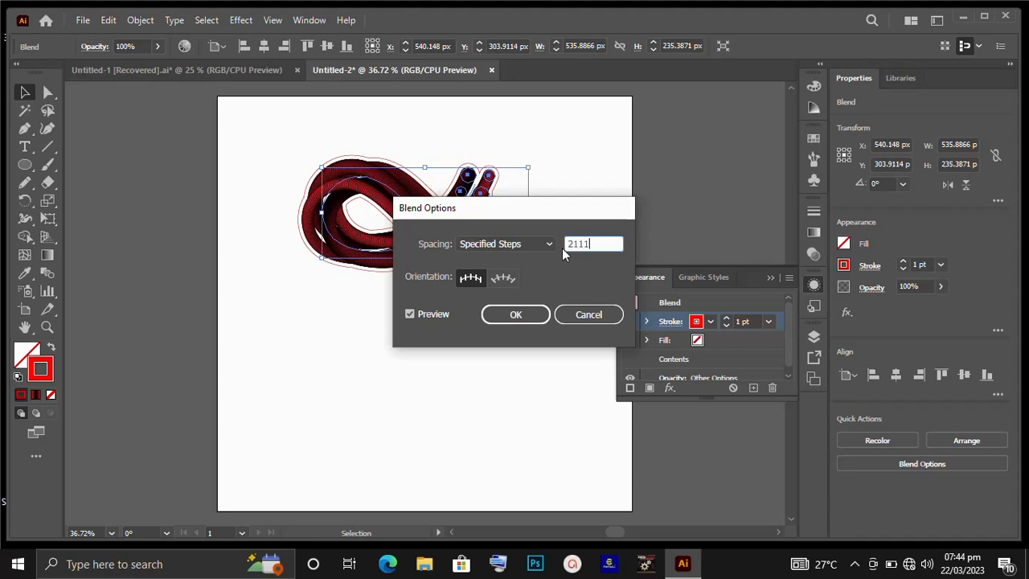
pyautogui.click(523, 323)
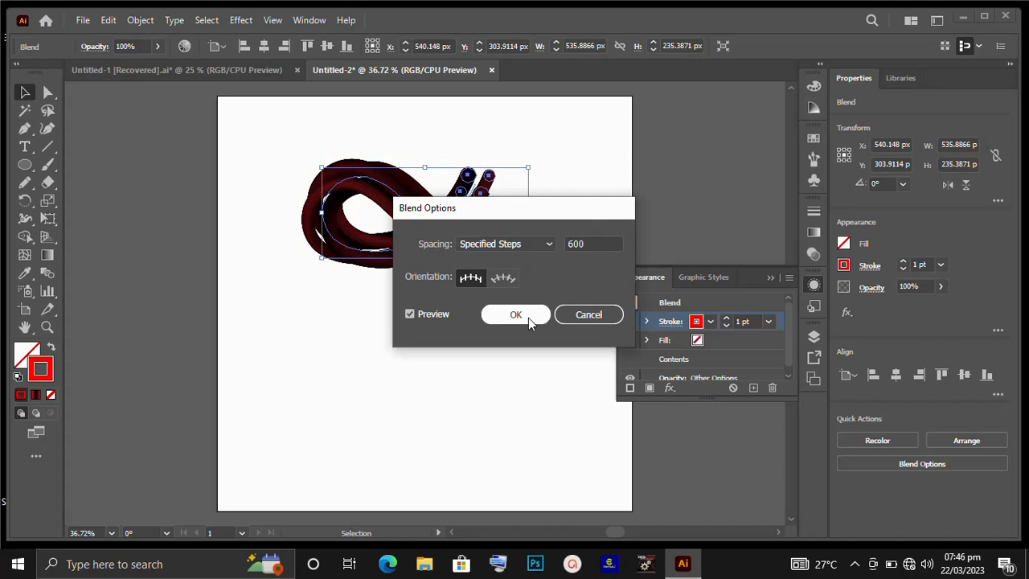
pyautogui.click(528, 319)
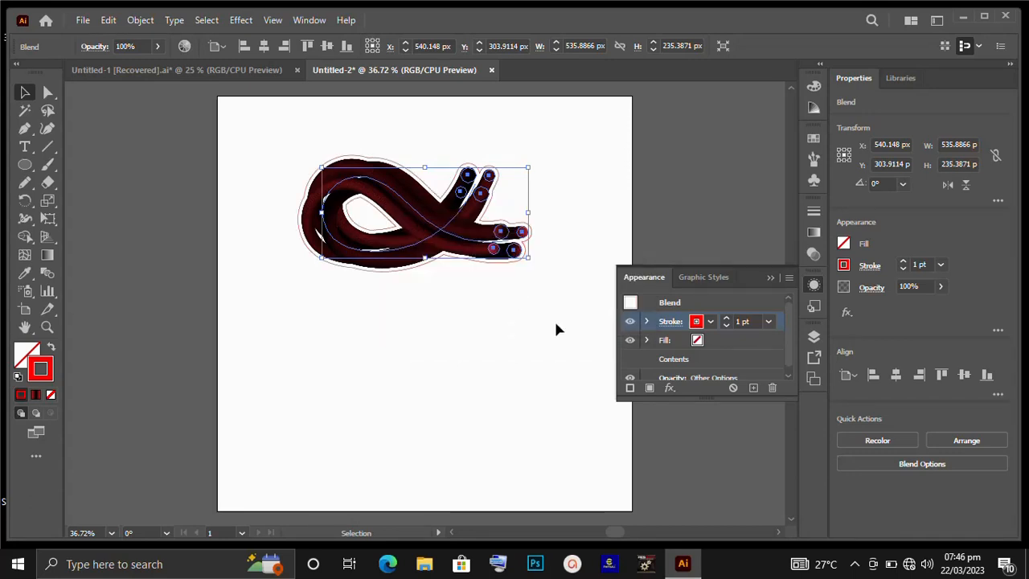
pyautogui.click(554, 324)
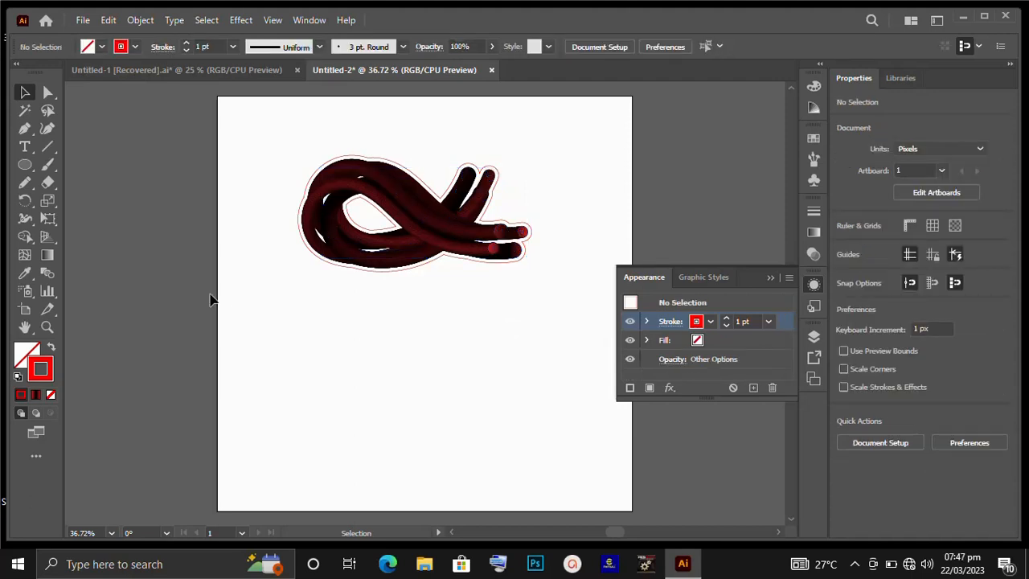
# Place a point text object below the cable loop and raise its font size to 77 pt.
pyautogui.click(26, 150)
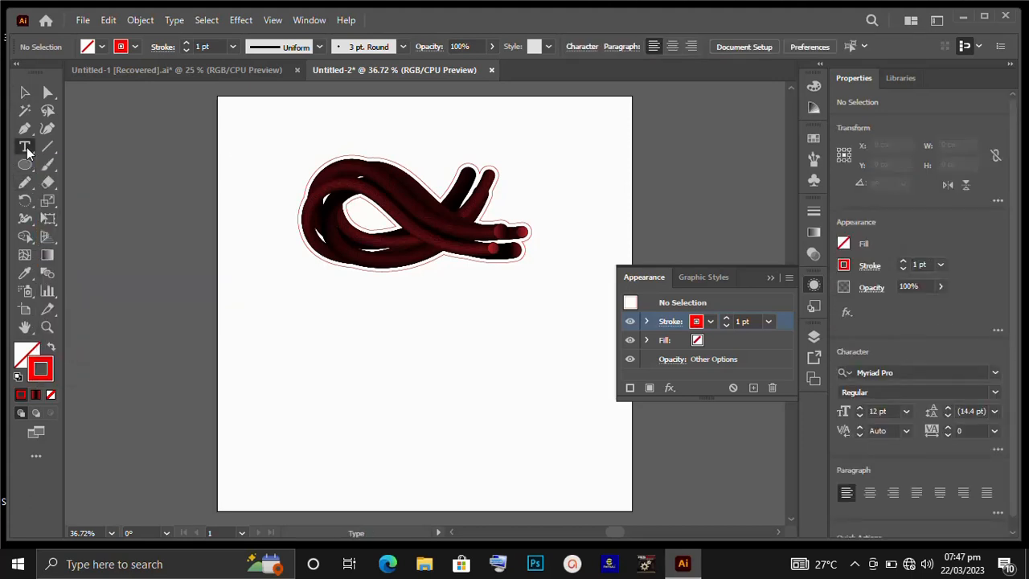
pyautogui.click(334, 354)
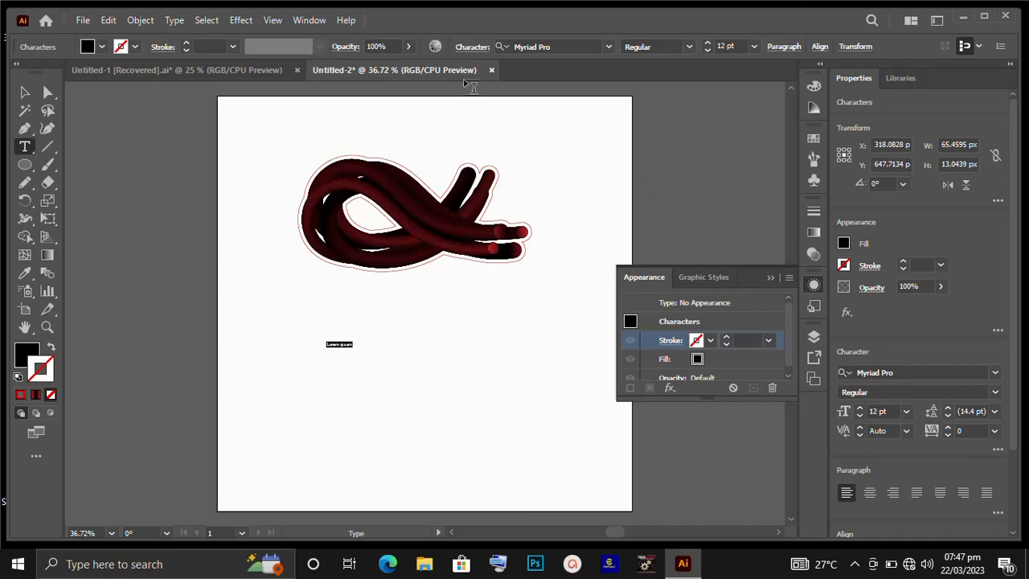
pyautogui.click(707, 44)
pyautogui.click(707, 43)
pyautogui.click(707, 43)
pyautogui.click(707, 43)
pyautogui.click(707, 44)
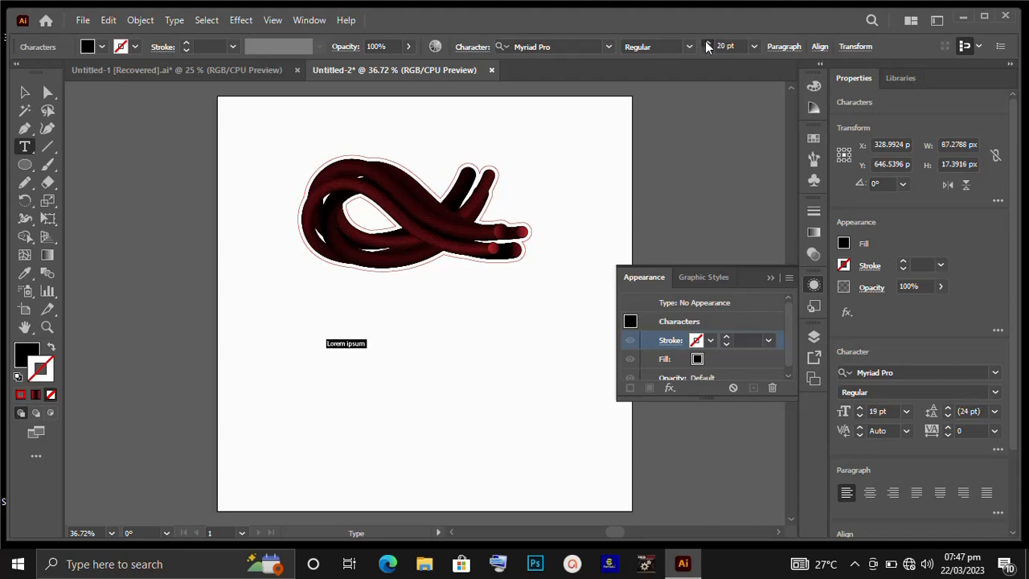
pyautogui.click(707, 43)
pyautogui.click(708, 43)
pyautogui.click(707, 44)
pyautogui.click(707, 43)
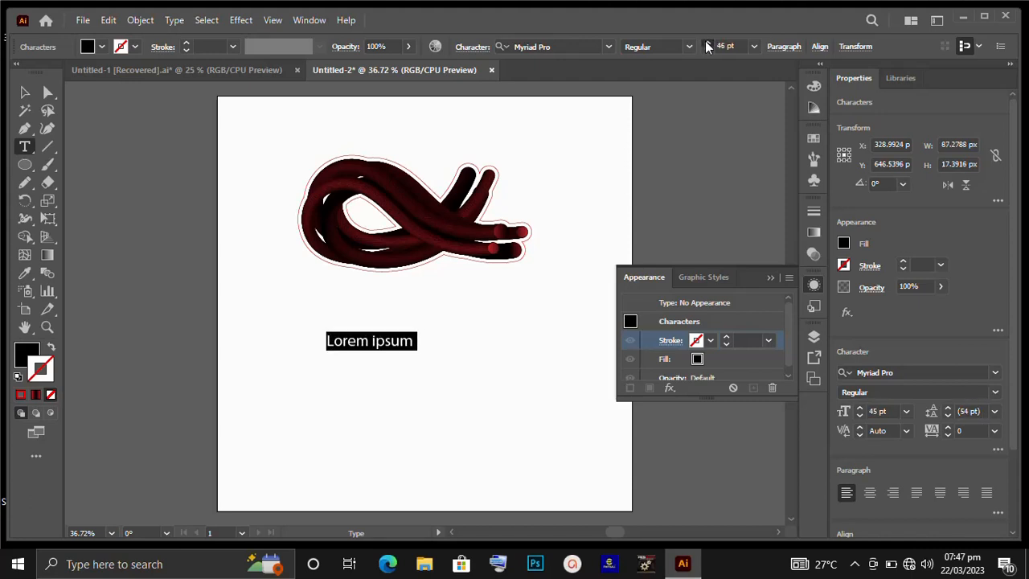
pyautogui.click(707, 44)
pyautogui.click(707, 43)
pyautogui.click(707, 43)
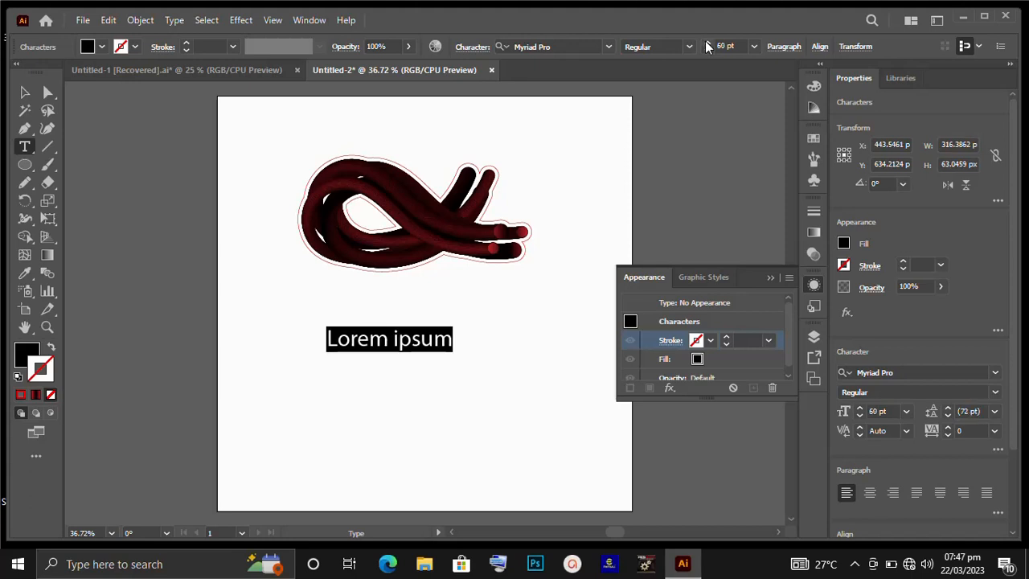
pyautogui.click(707, 43)
pyautogui.click(707, 43)
pyautogui.click(708, 43)
pyautogui.click(708, 43)
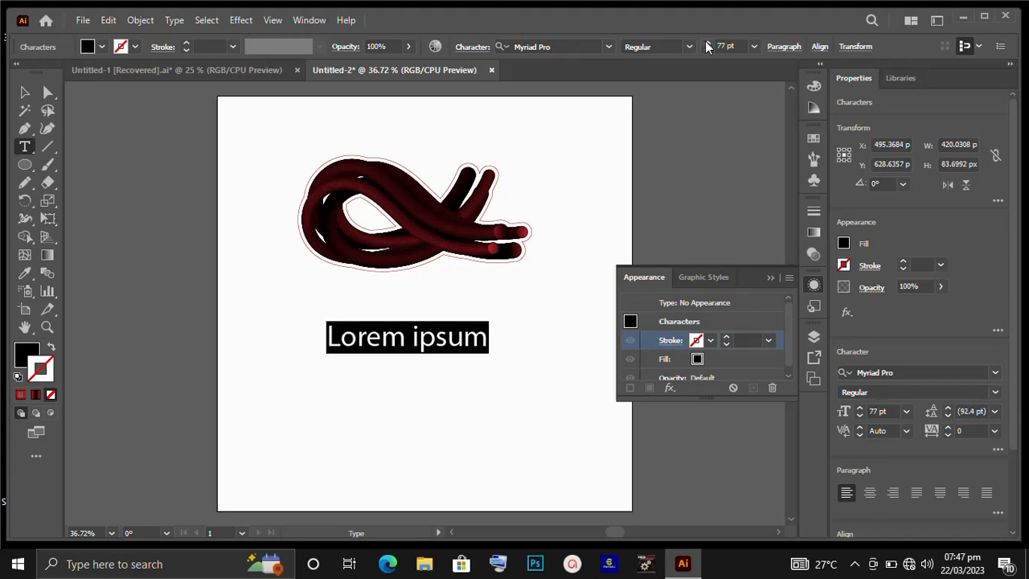
# Replace the placeholder text with APHAL and finish text editing.
pyautogui.write('A')
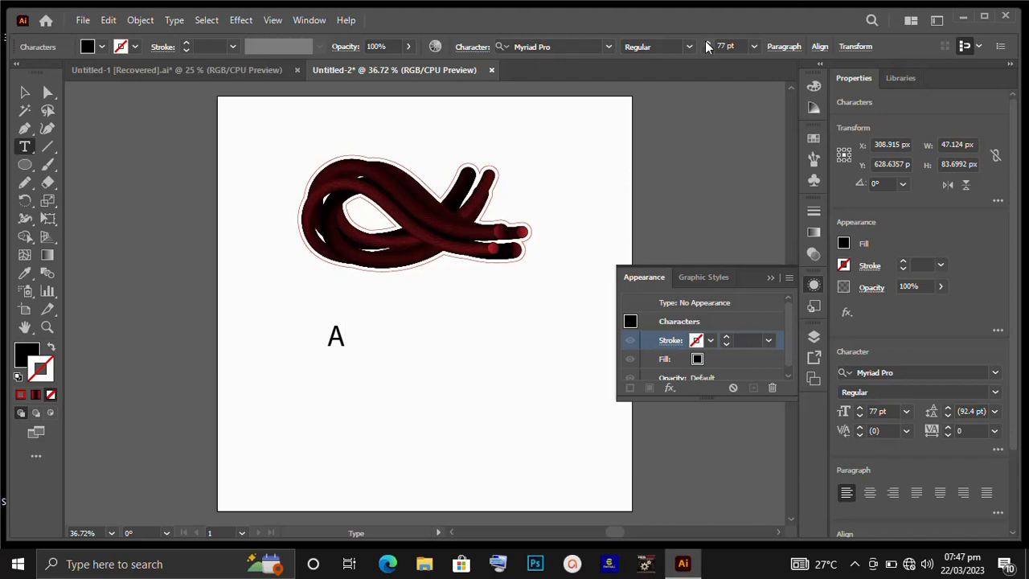
pyautogui.write('PHAL')
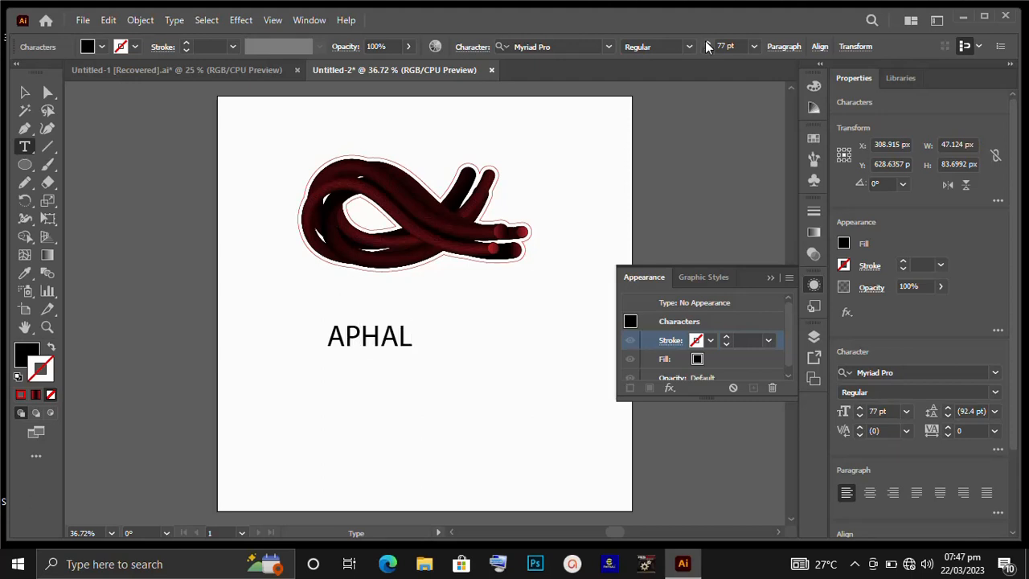
pyautogui.click(22, 93)
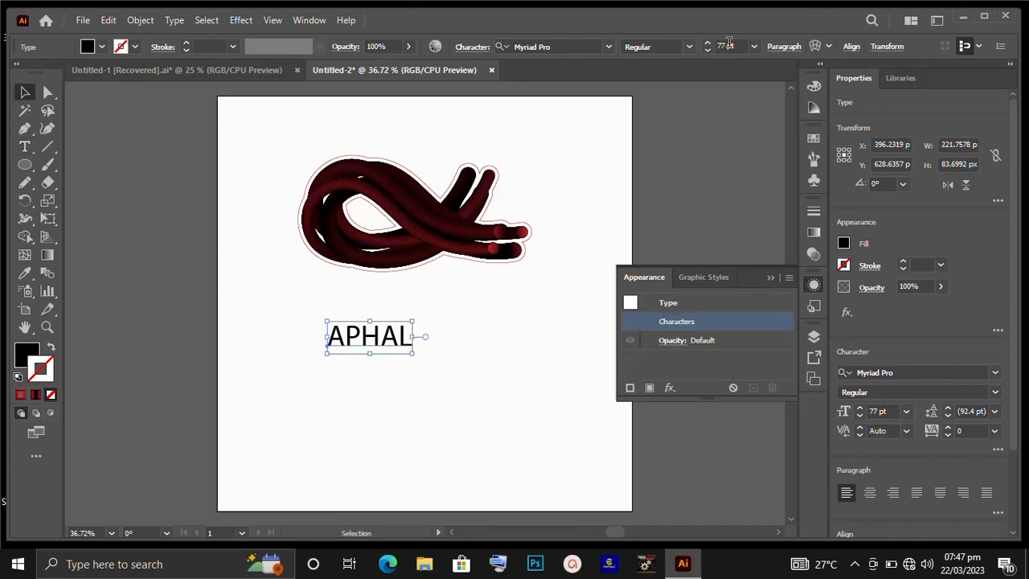
# Enlarge the APHAL text to a font size of 145.4803 pt.
pyautogui.click(438, 245)
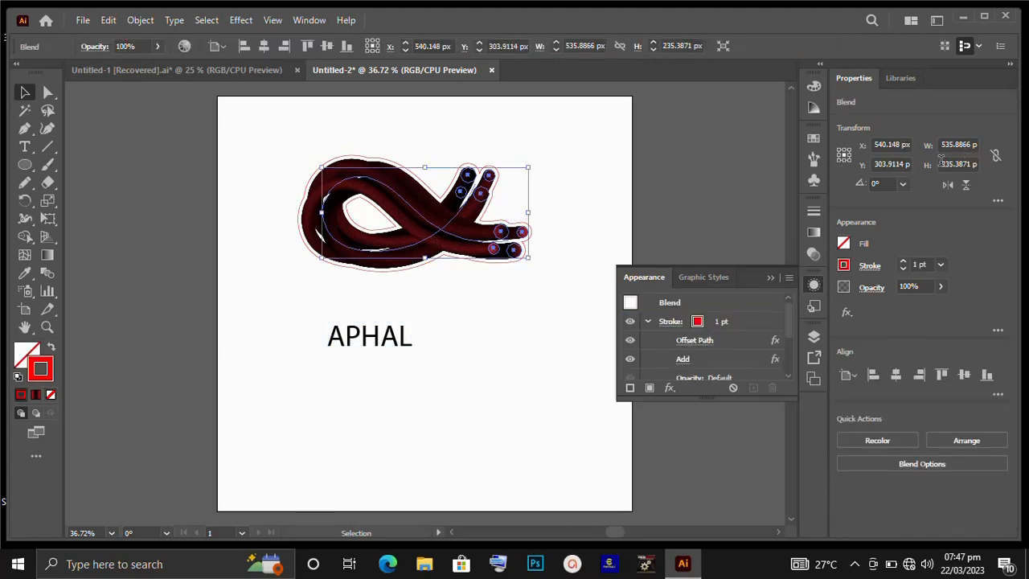
pyautogui.click(969, 163)
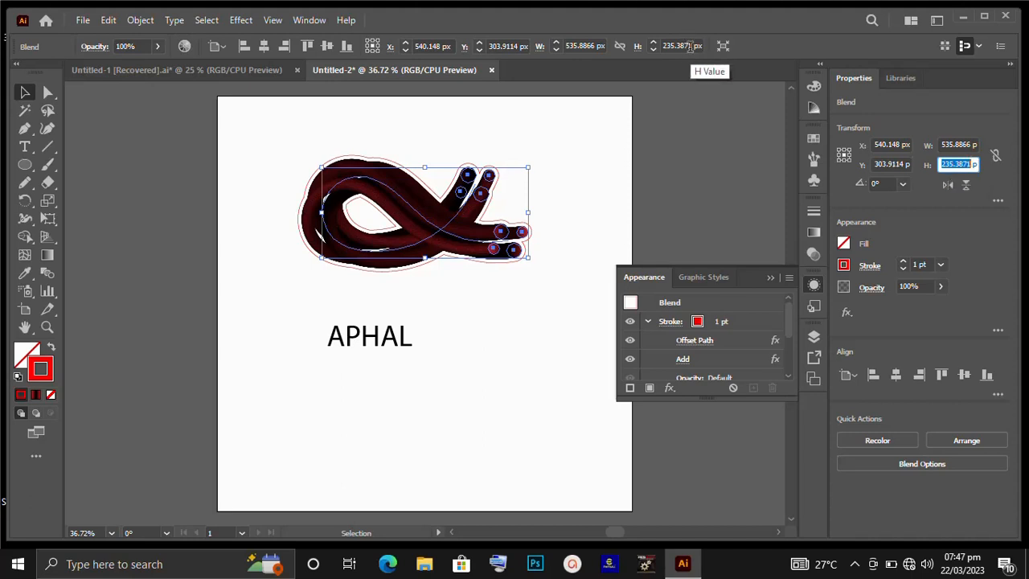
pyautogui.click(389, 337)
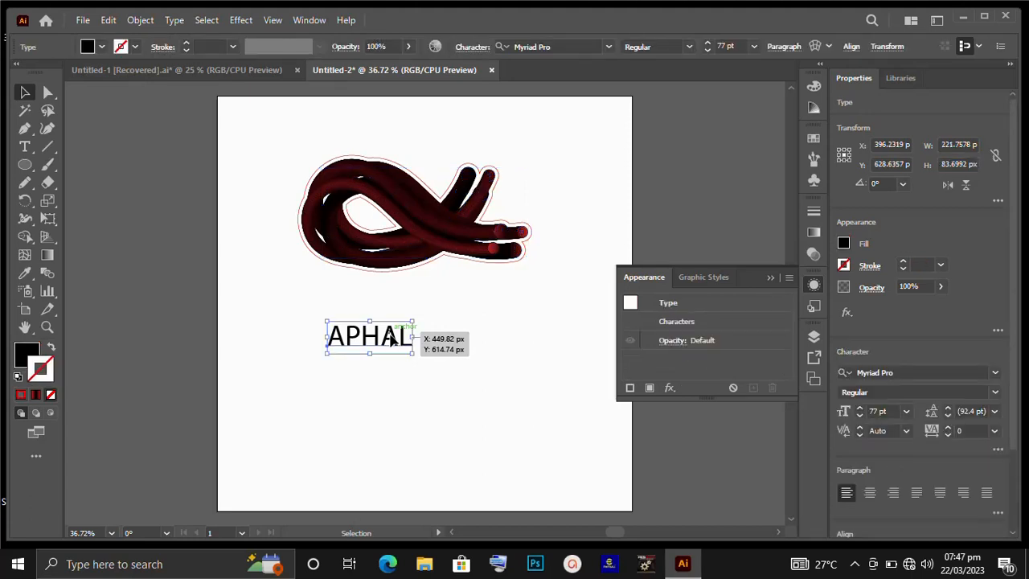
pyautogui.click(726, 44)
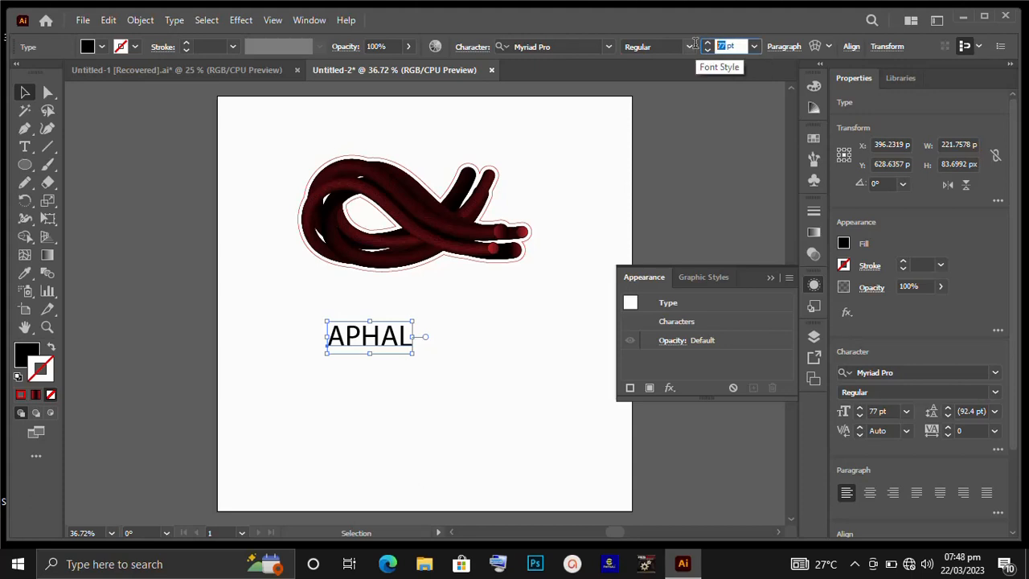
pyautogui.write('235.3871')
pyautogui.press('Return')
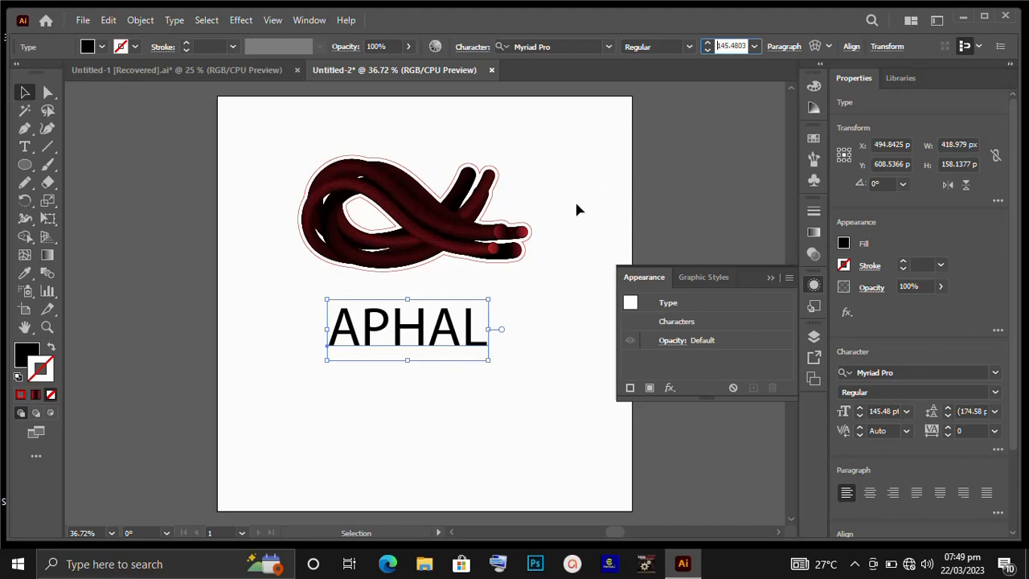
pyautogui.click(282, 286)
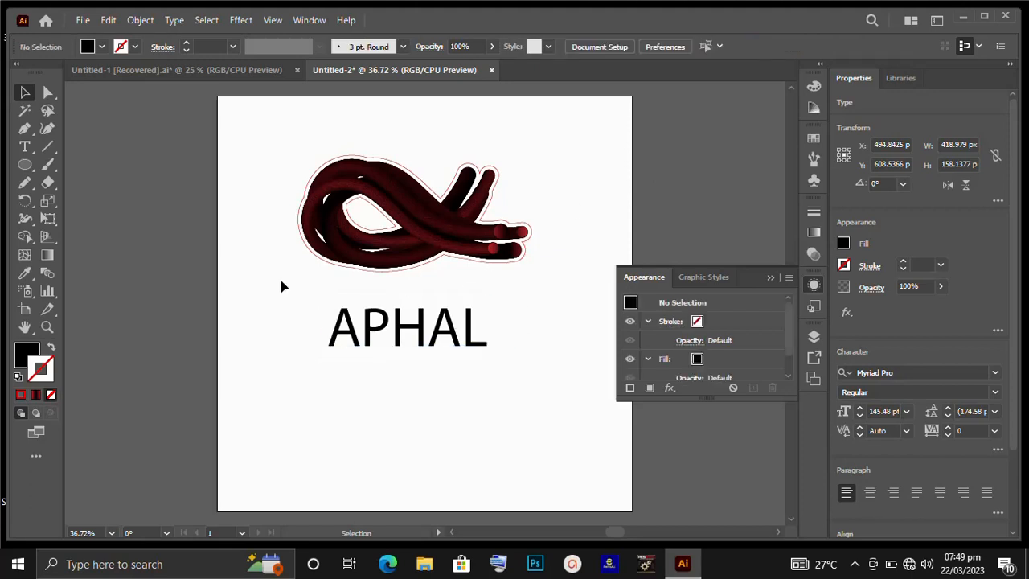
# Change the APHAL text's font to Arial Bold Italic and move it about 90 px left and 59 px up, closer beneath the cable loop.
pyautogui.click(371, 325)
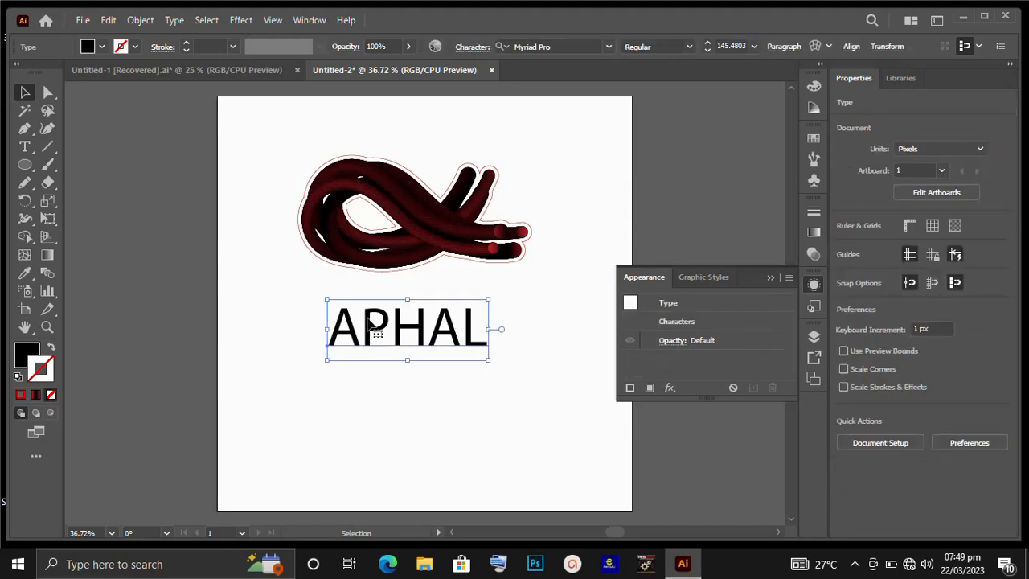
pyautogui.click(609, 46)
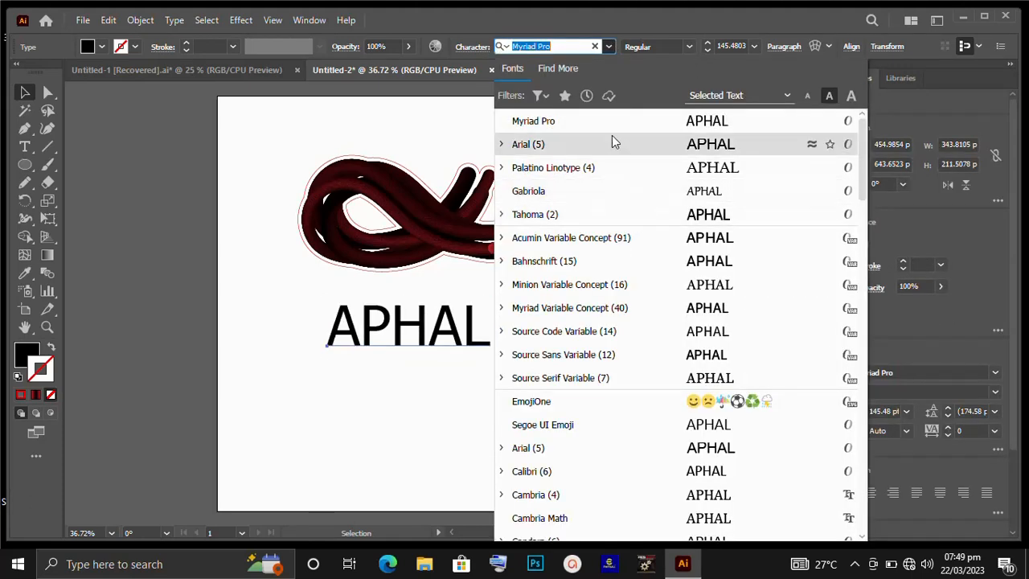
pyautogui.click(501, 146)
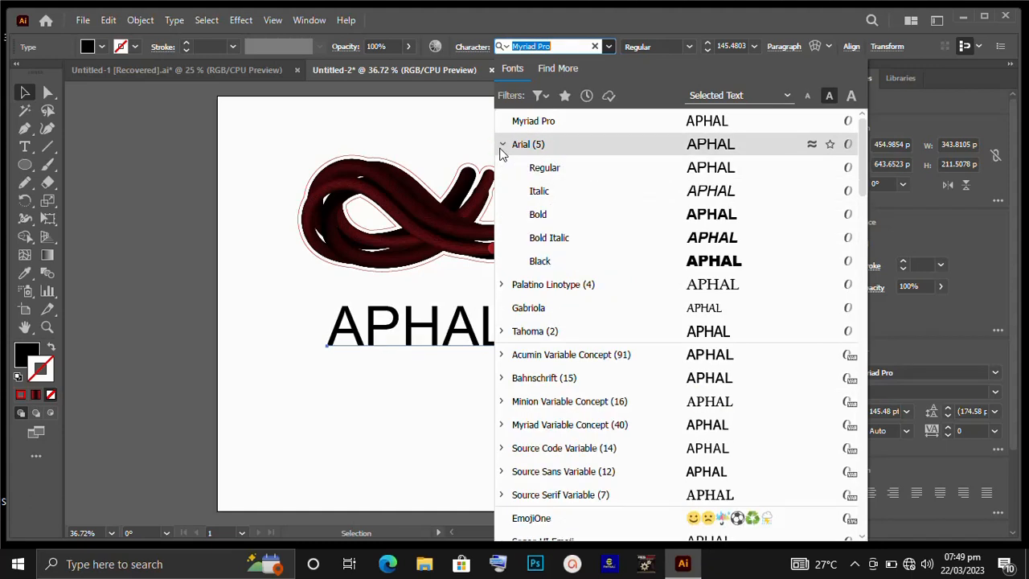
pyautogui.click(629, 250)
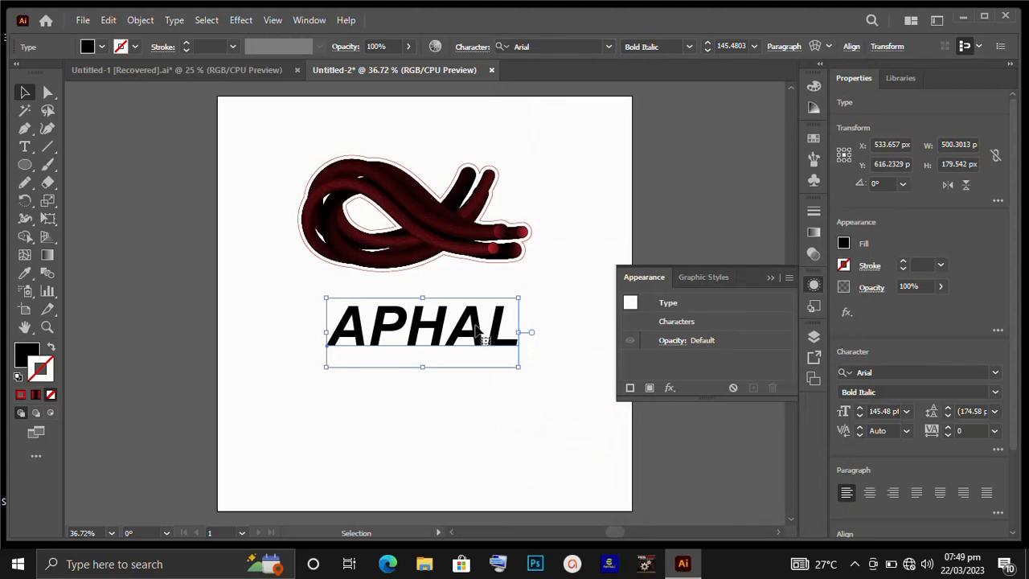
pyautogui.moveTo(427, 325); pyautogui.dragTo(394, 305)
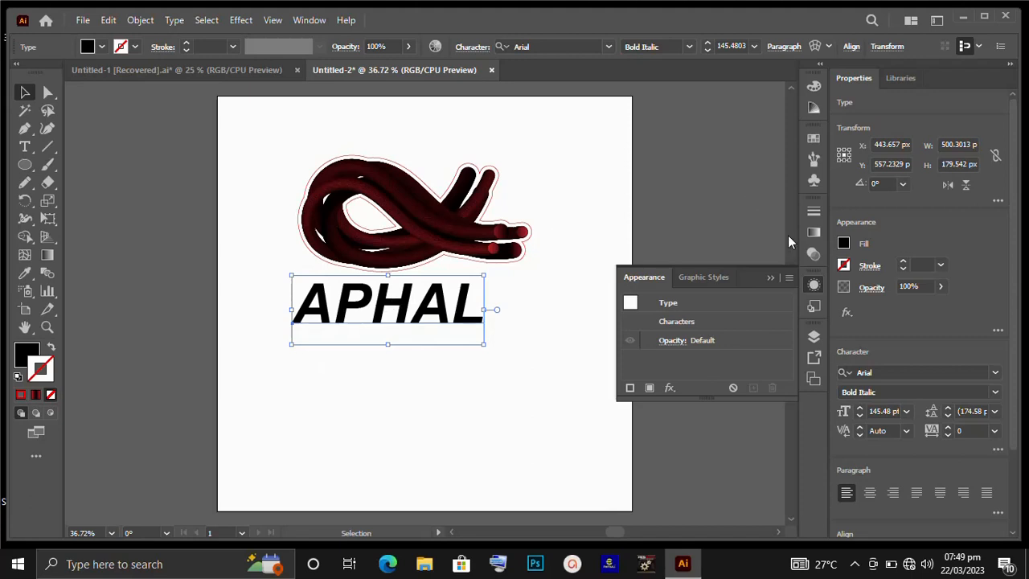
# Fill the APHAL text with the dark red swatch and deselect it.
pyautogui.click(843, 244)
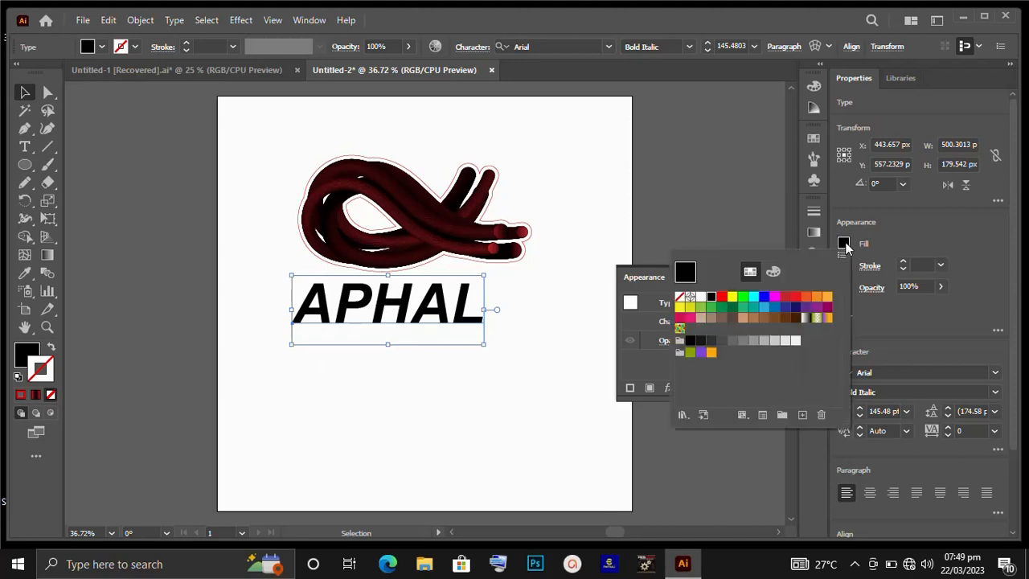
pyautogui.click(786, 298)
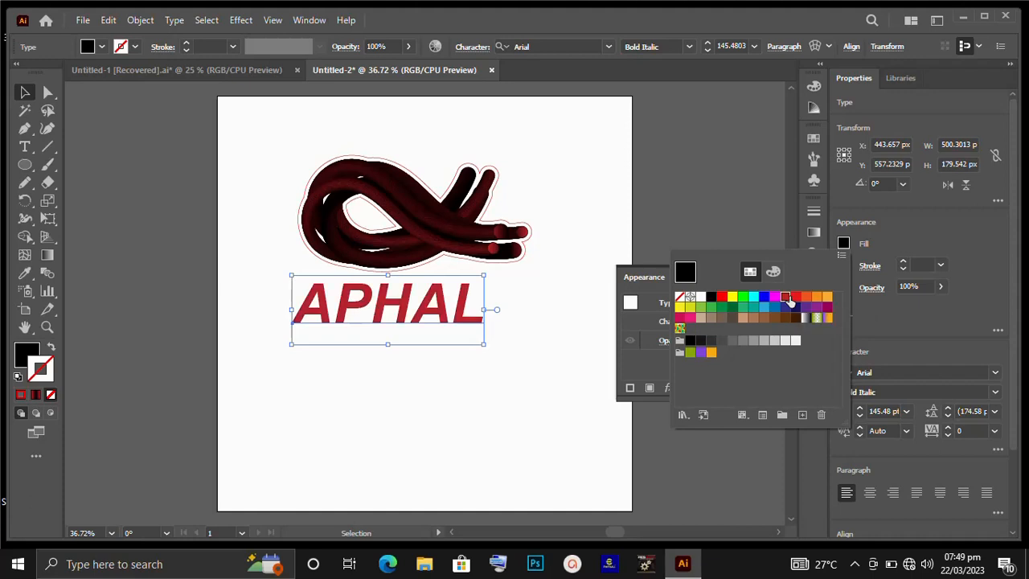
pyautogui.click(540, 307)
pyautogui.click(540, 313)
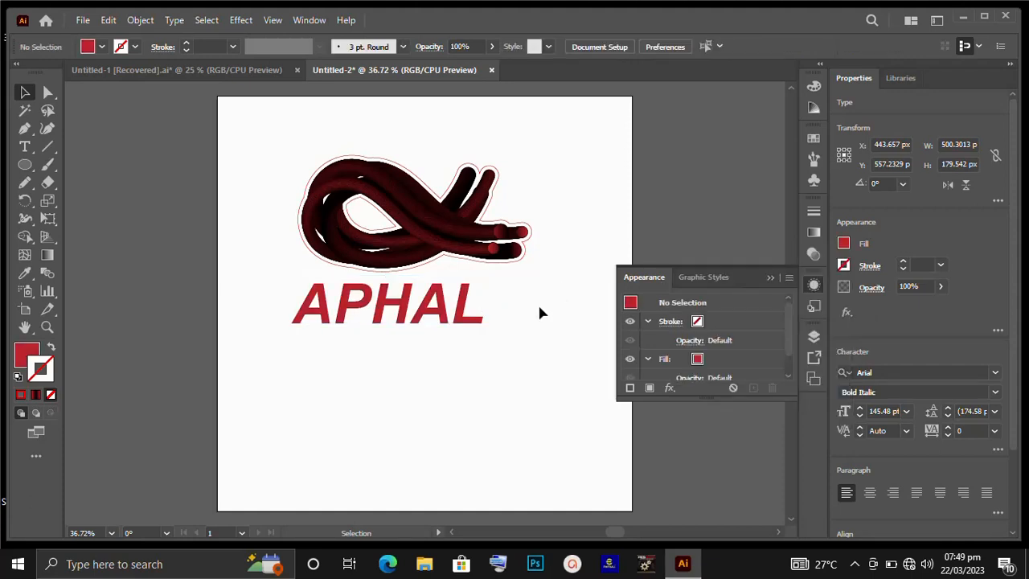
pyautogui.click(450, 241)
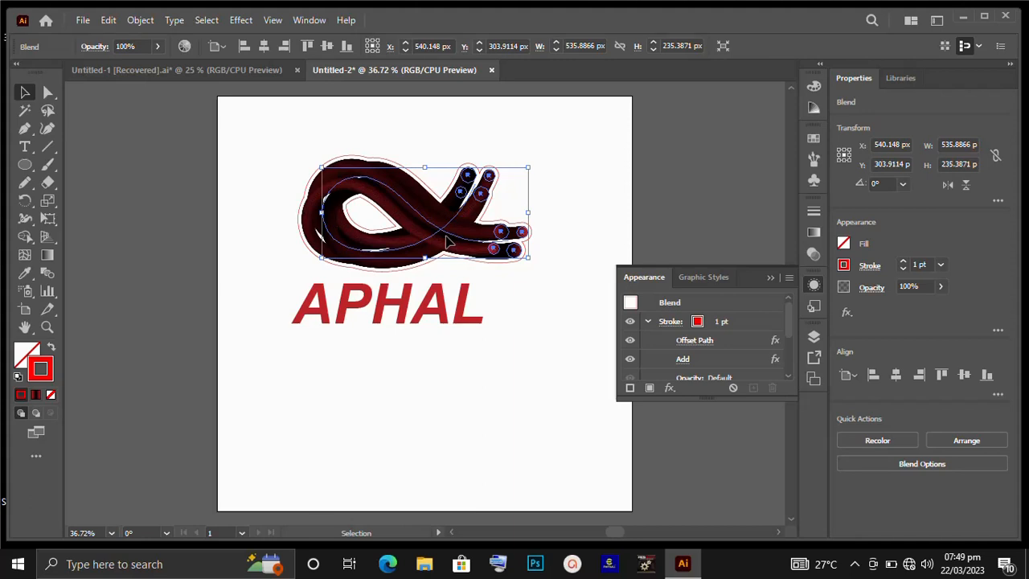
pyautogui.click(271, 164)
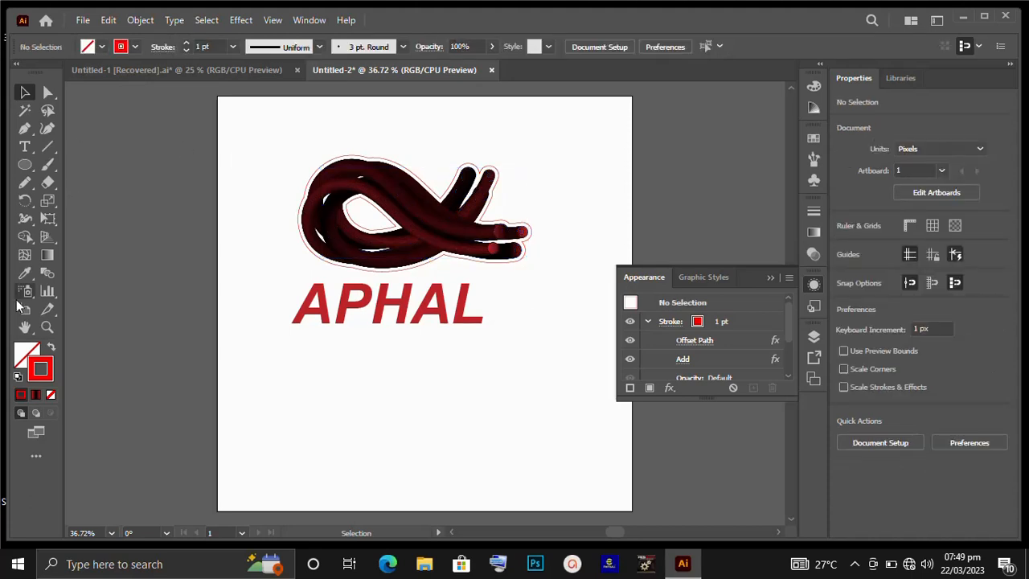
# Draw a 1080 × 1080 px rectangle covering the whole artboard.
pyautogui.click(26, 167)
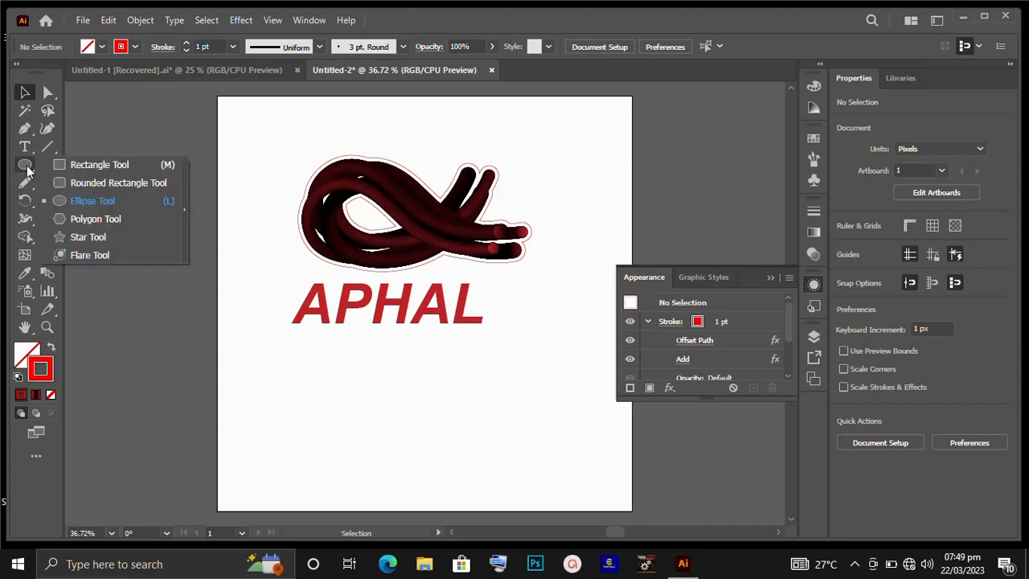
pyautogui.click(83, 166)
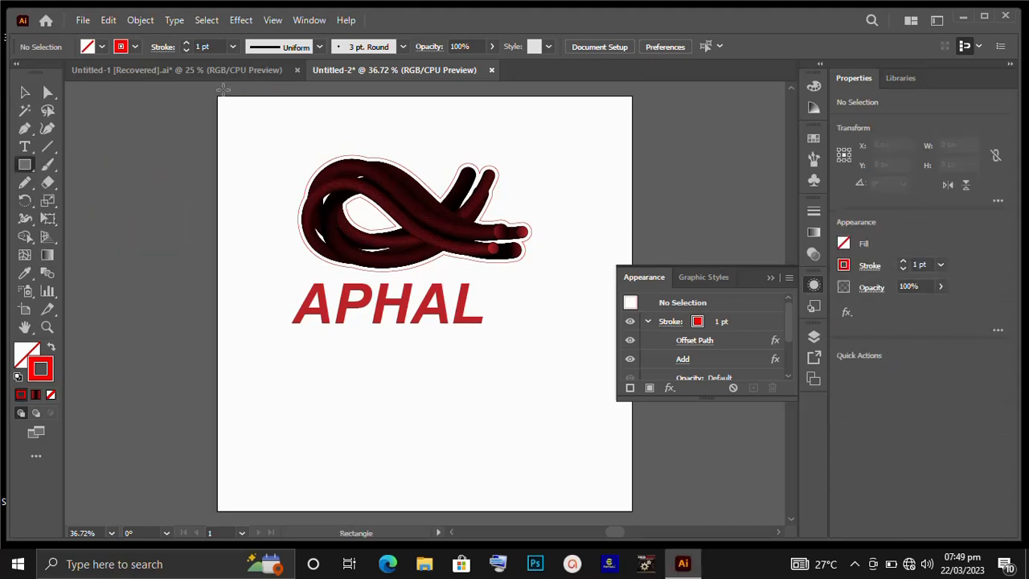
pyautogui.moveTo(214, 95); pyautogui.dragTo(632, 510)
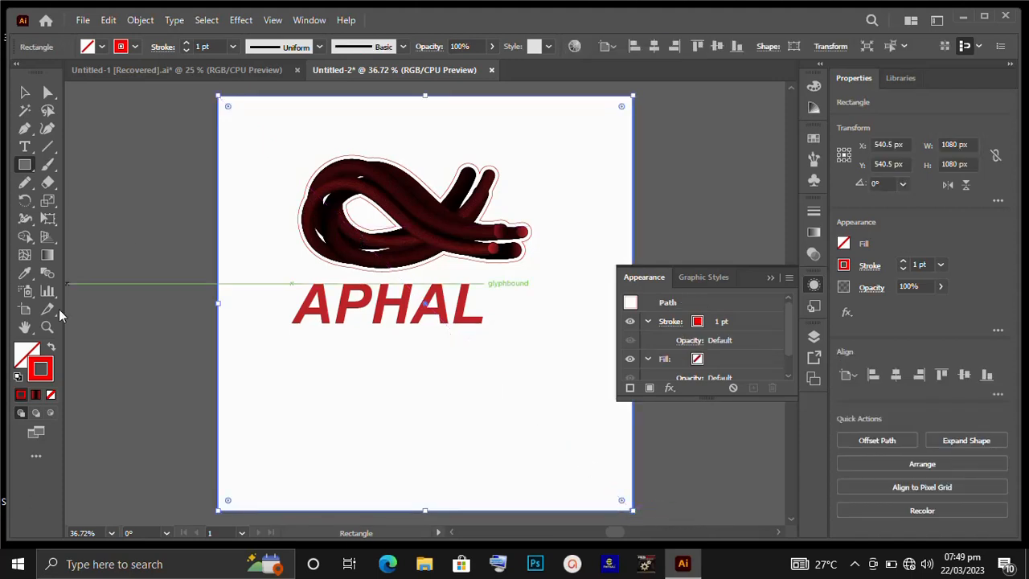
# Give the artboard-sized rectangle a black fill and a white stroke.
pyautogui.click(843, 243)
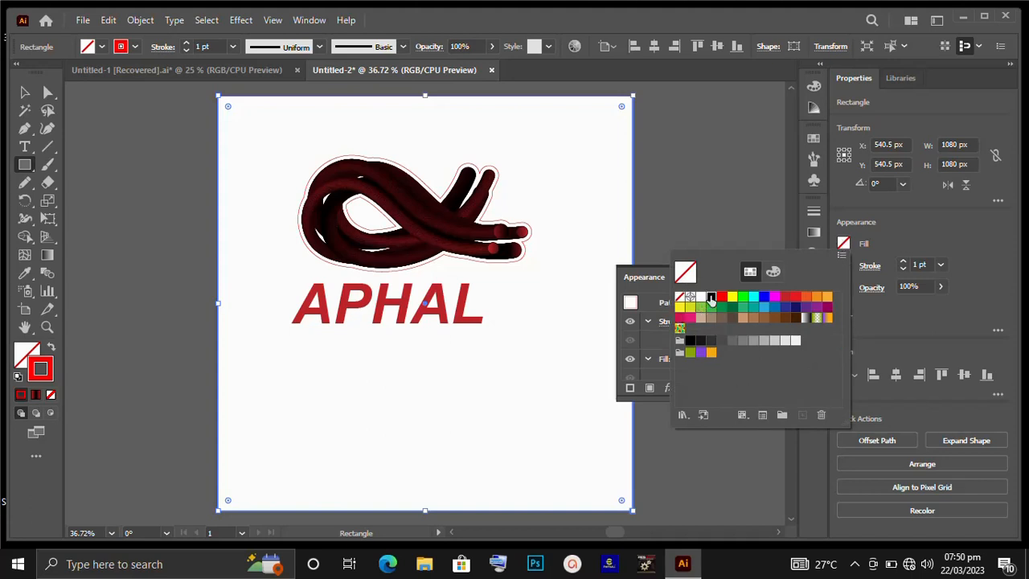
pyautogui.click(711, 297)
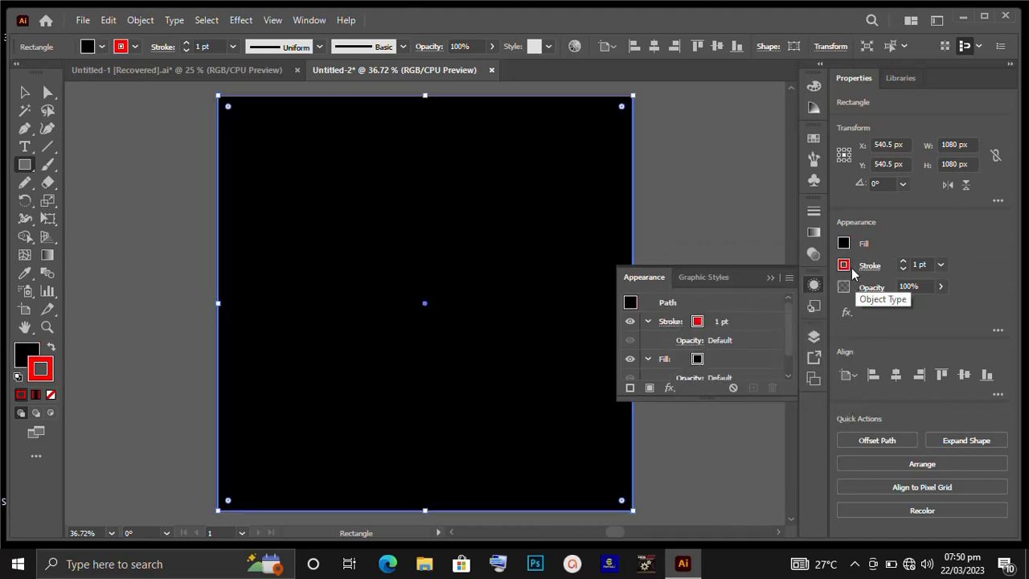
pyautogui.click(843, 266)
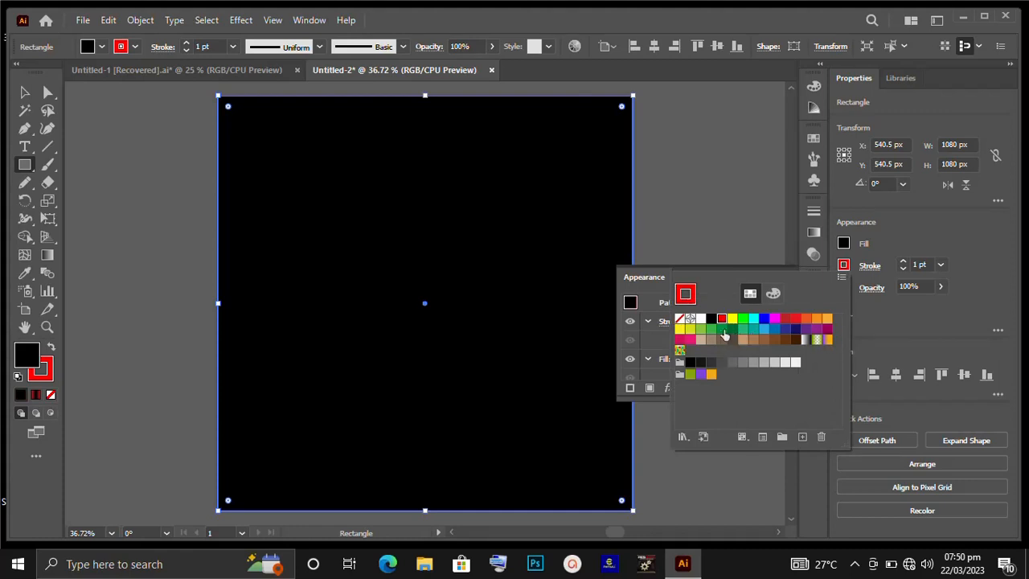
pyautogui.click(700, 319)
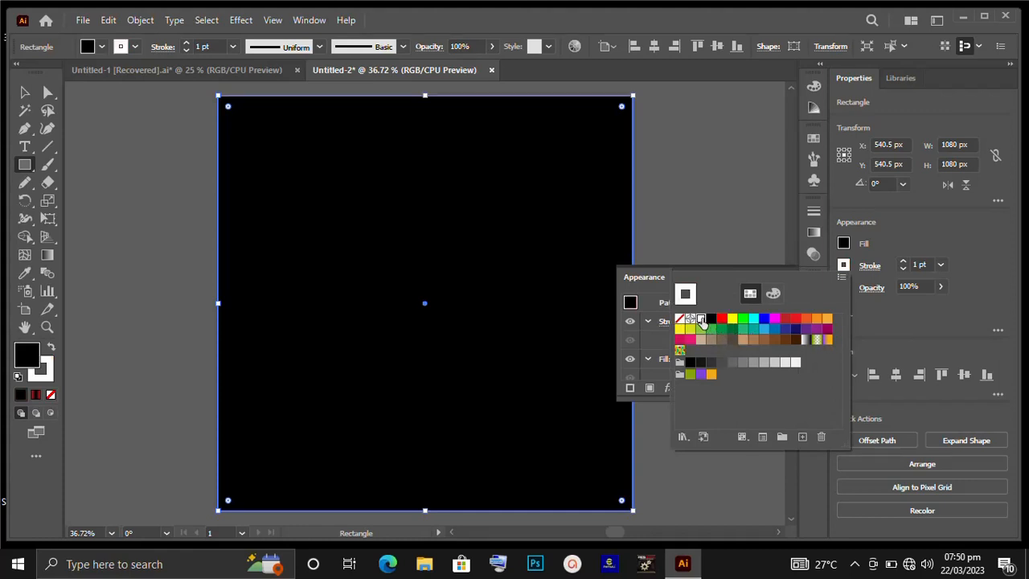
pyautogui.click(587, 3)
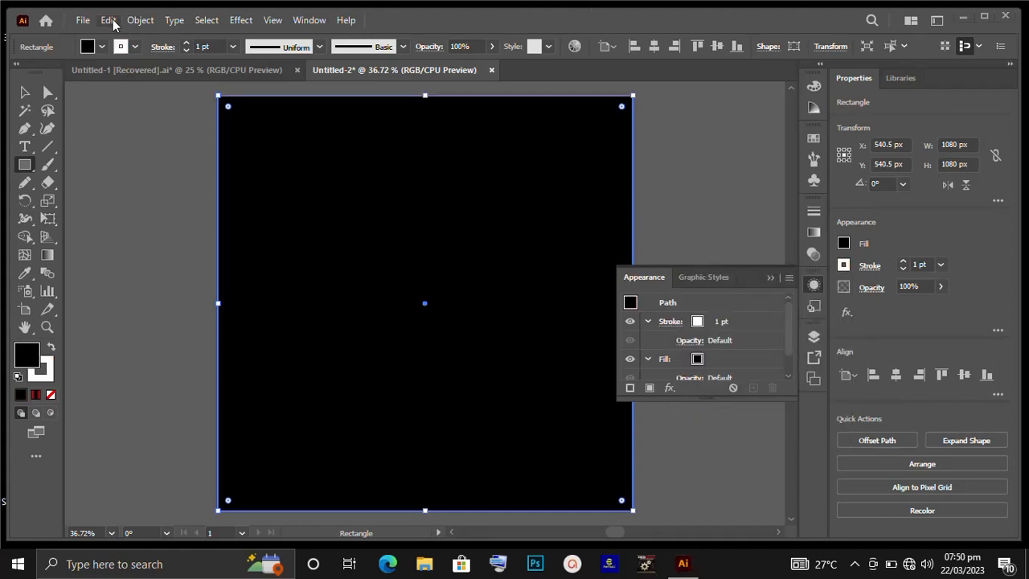
# Send the rectangle to the back behind the logo and swap its fill and stroke colours, making the fill white and the stroke black.
pyautogui.click(138, 19)
pyautogui.moveTo(212, 41)
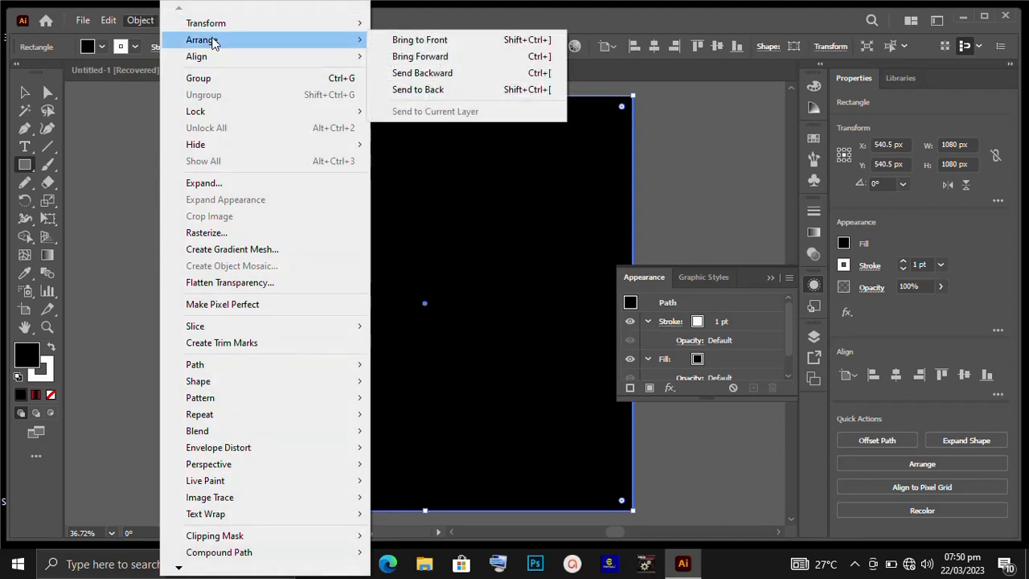
pyautogui.click(469, 95)
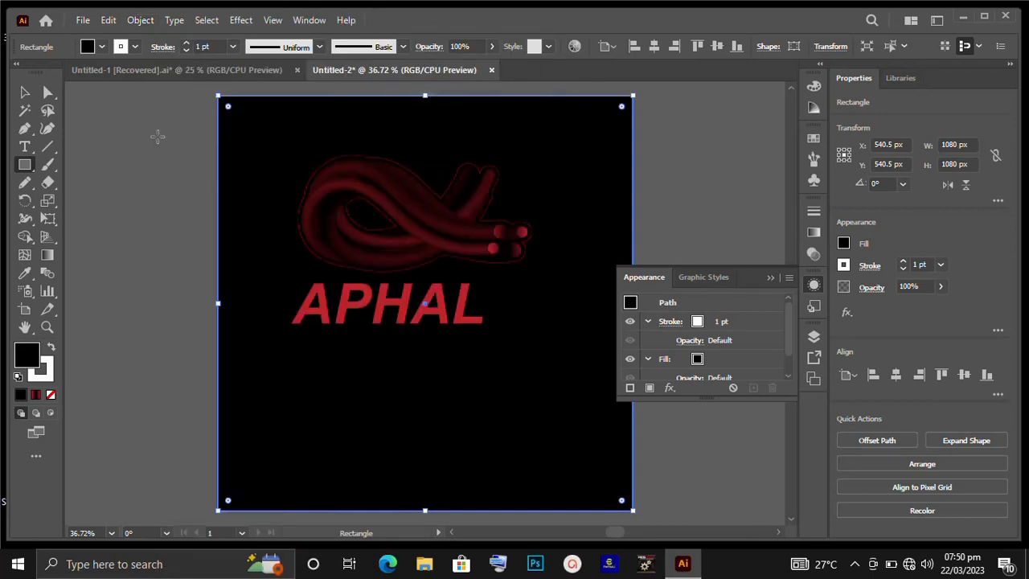
pyautogui.click(50, 347)
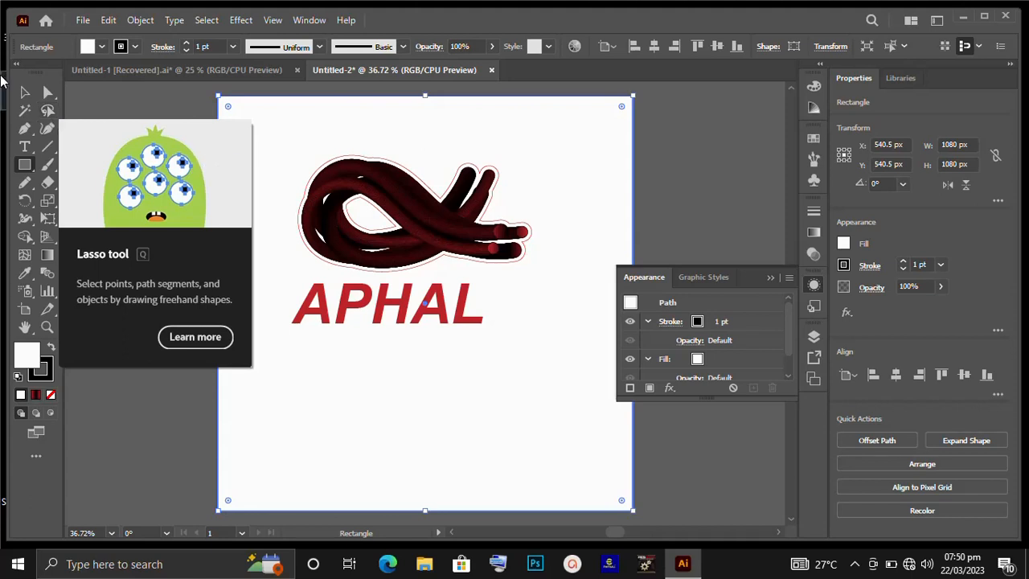
# Compare the logo with the finished ALPHA design in the Untitled-1 document and return to Untitled-2.
pyautogui.click(169, 74)
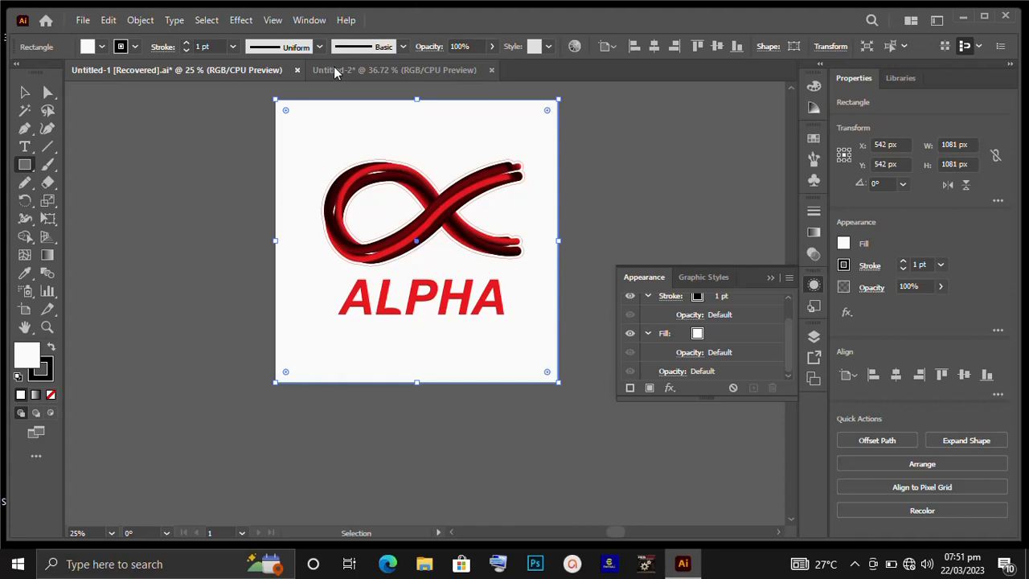
pyautogui.click(335, 71)
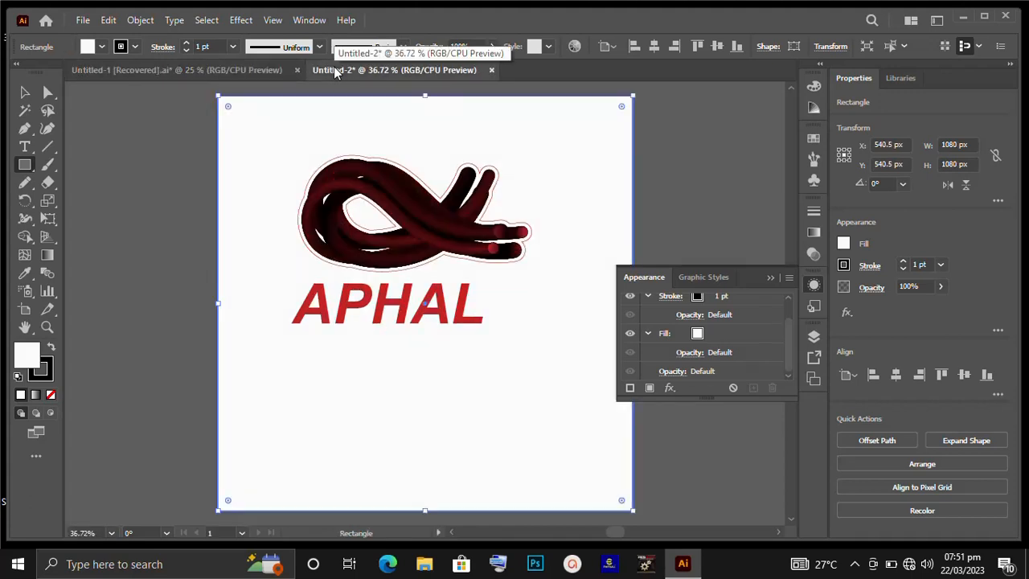
pyautogui.click(234, 69)
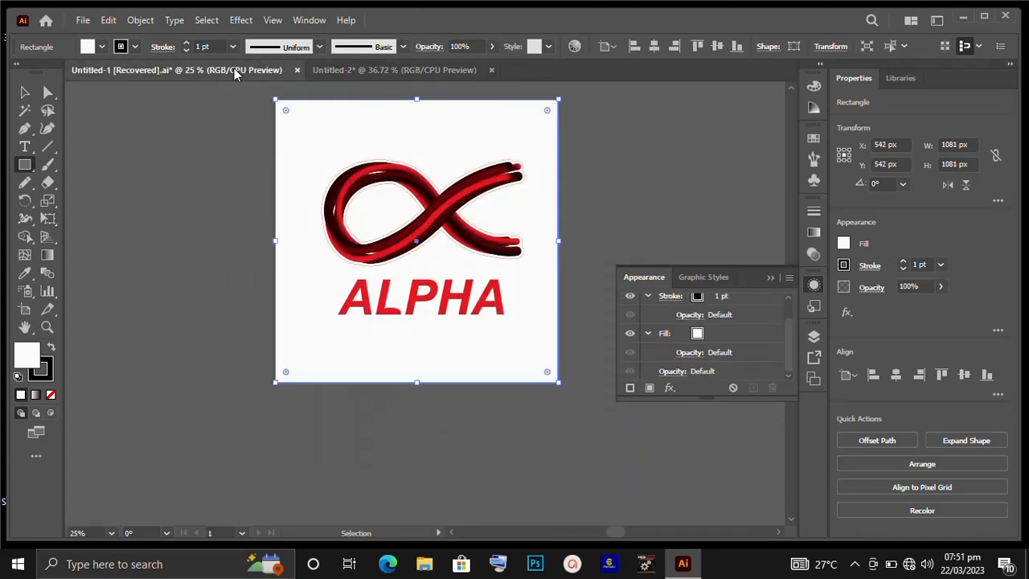
pyautogui.click(347, 70)
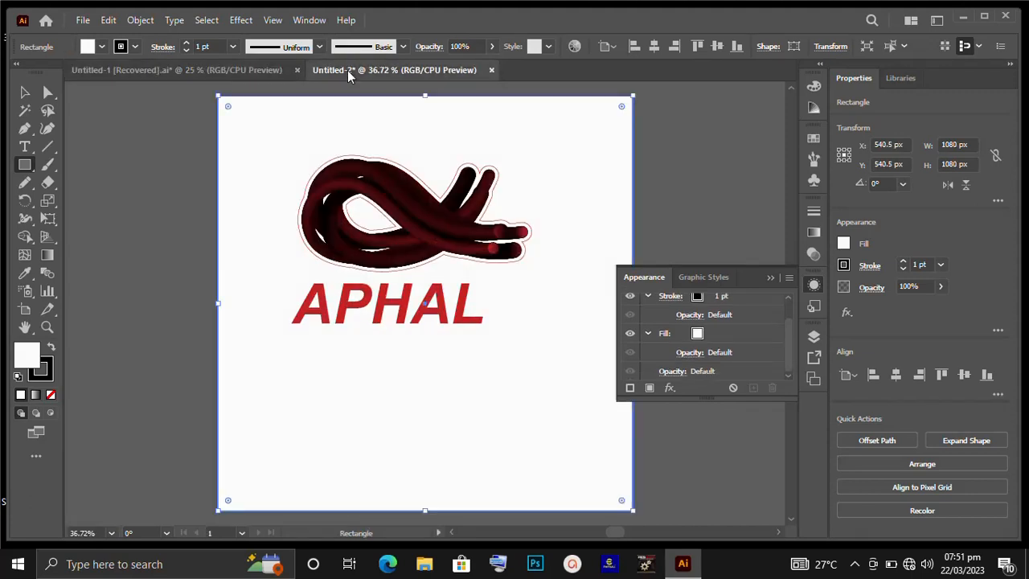